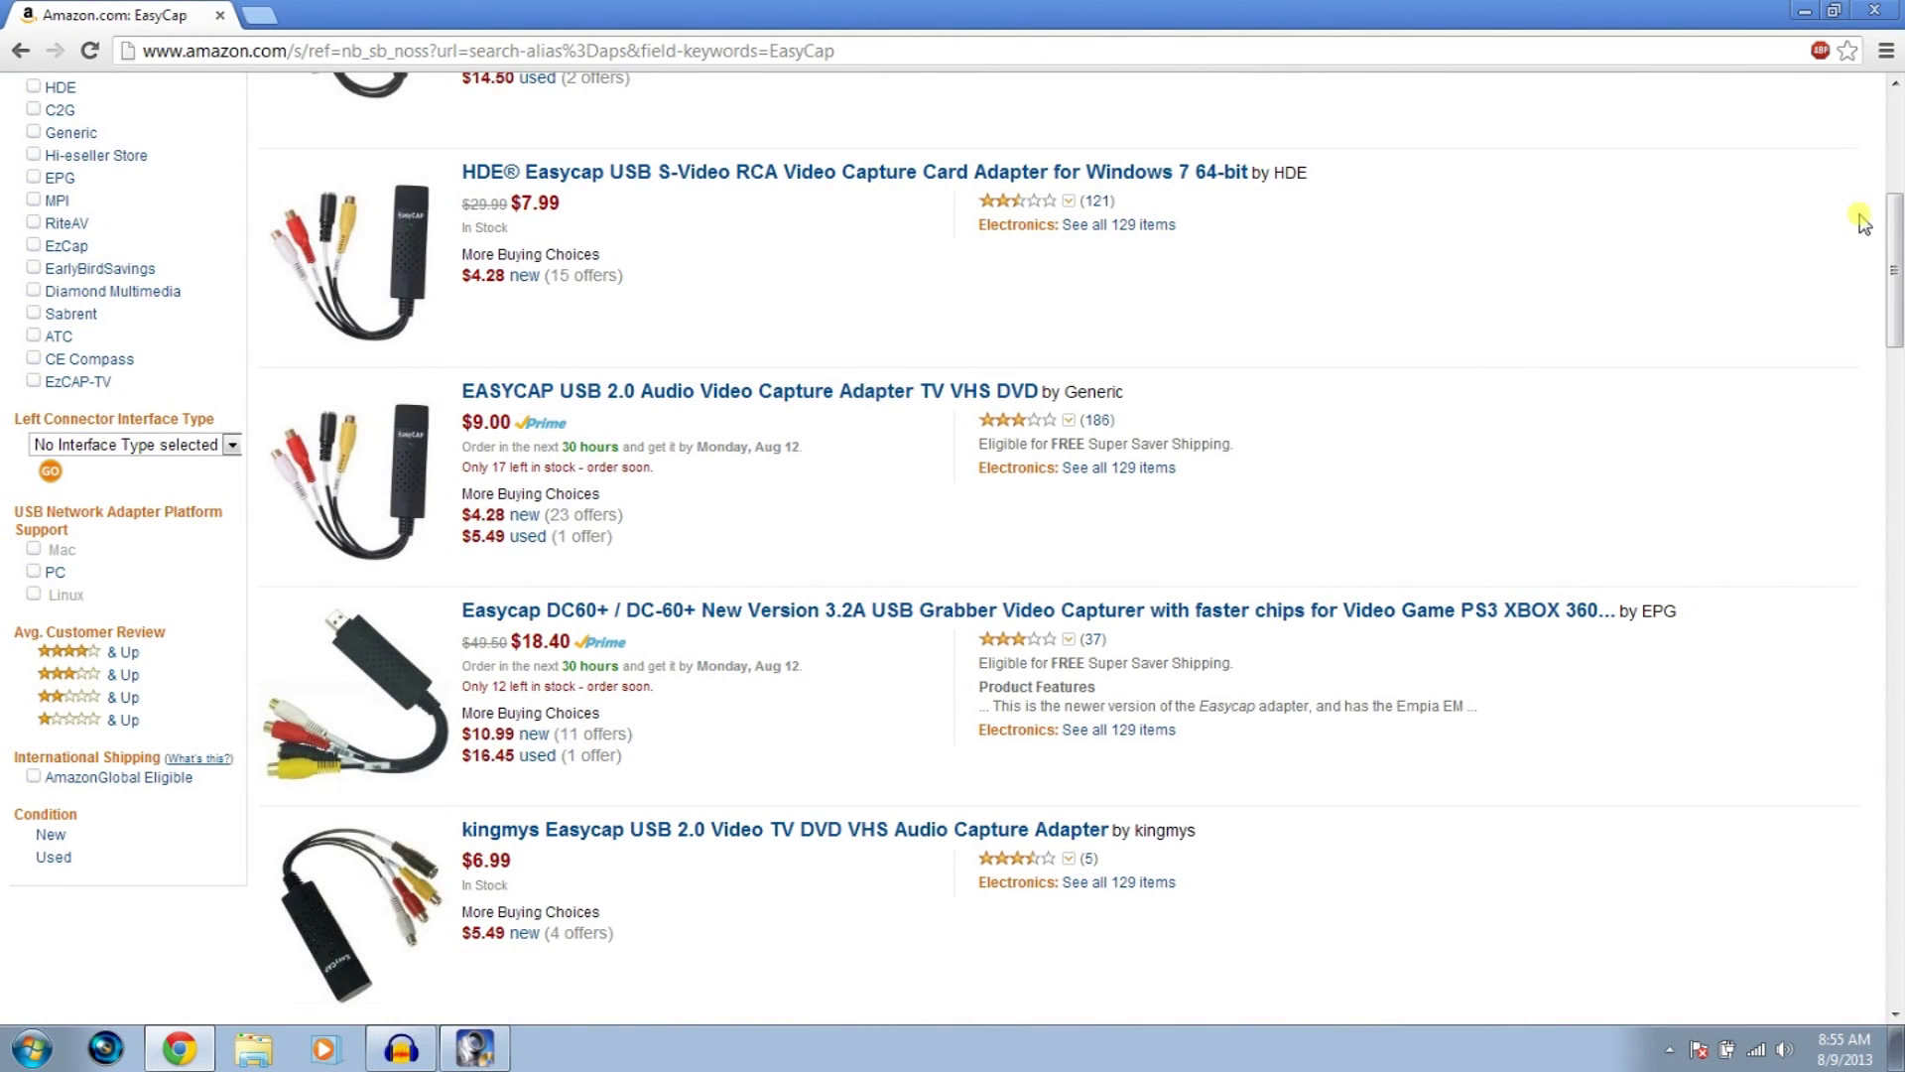
# Look through the EasyCap USB video capture adapters in the Amazon search results
pyautogui.moveTo(1894, 268); pyautogui.dragTo(1887, 141)
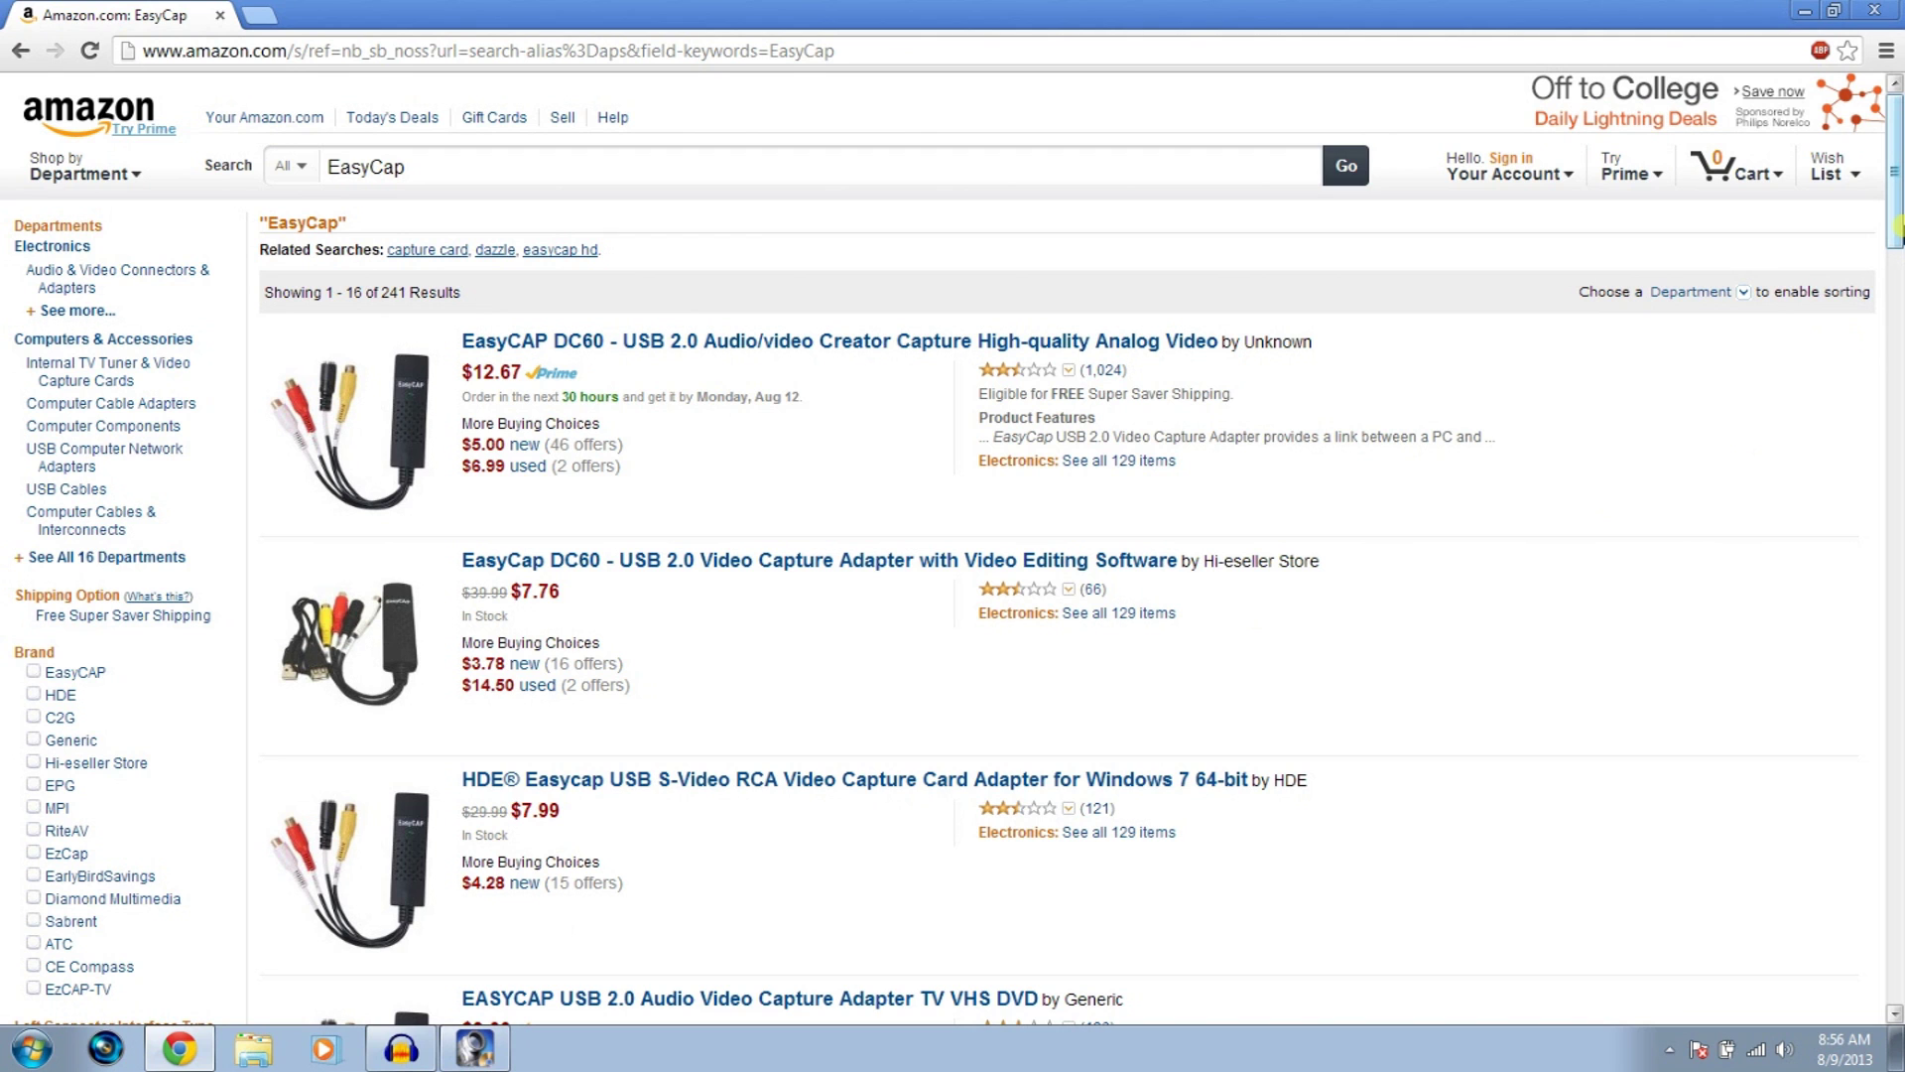
pyautogui.scroll(-1, 1897, 230)
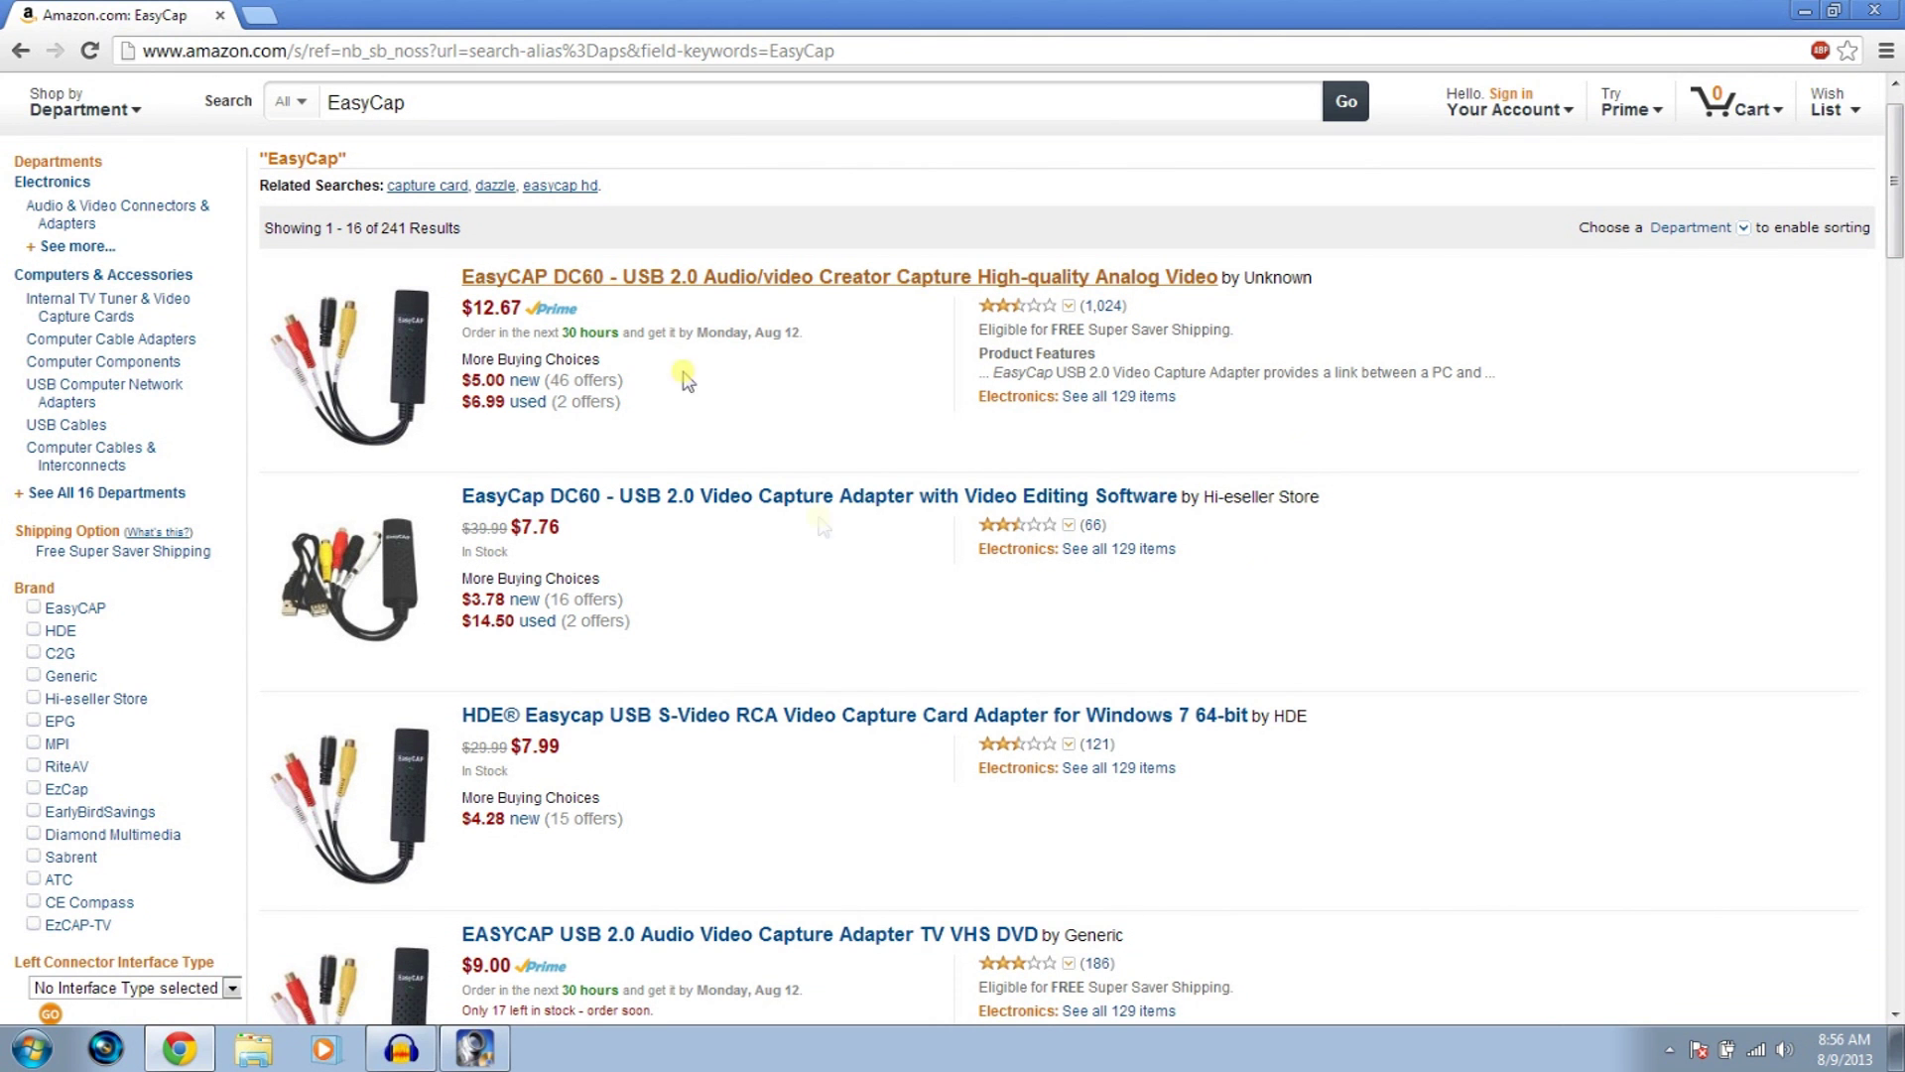
pyautogui.scroll(-5, 1897, 238)
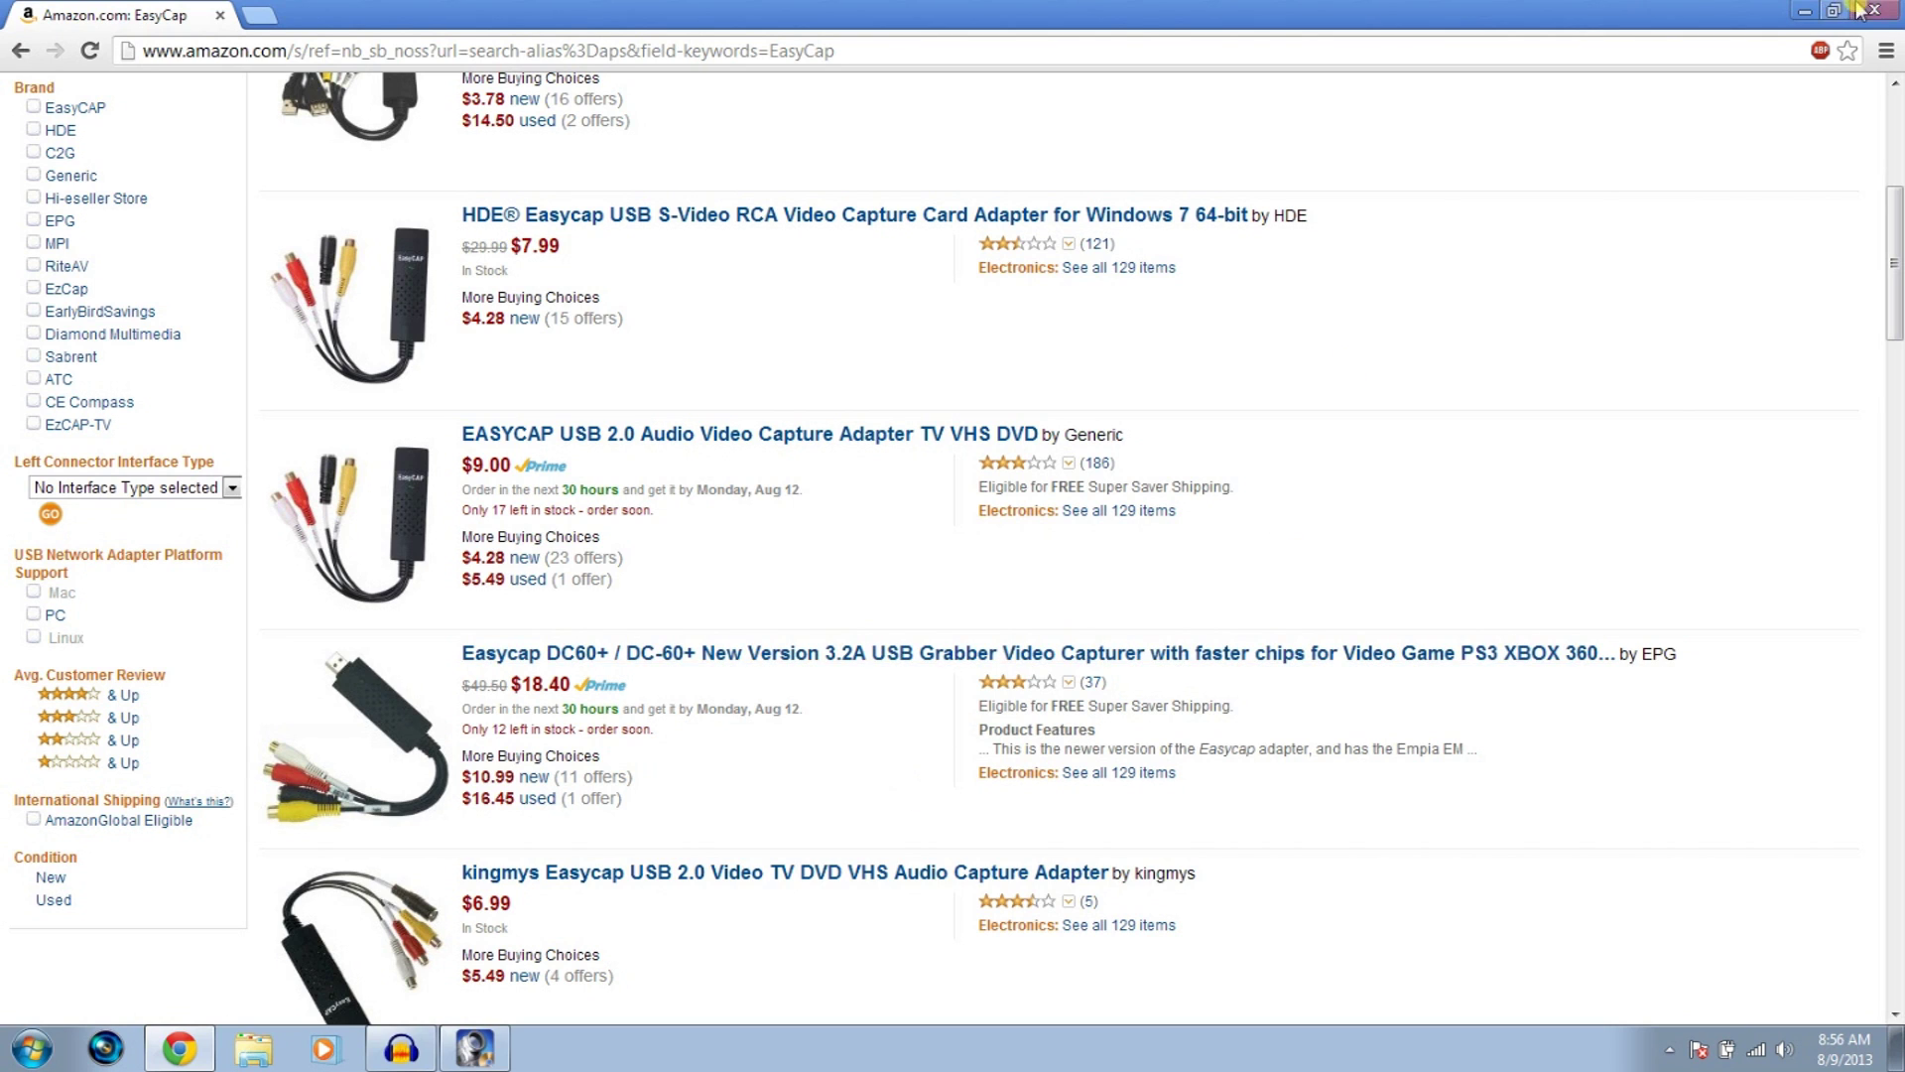
# Switch to Ulead VideoStudio, accept the Upper Field First field order and keep DVD as the capture format
pyautogui.click(1804, 9)
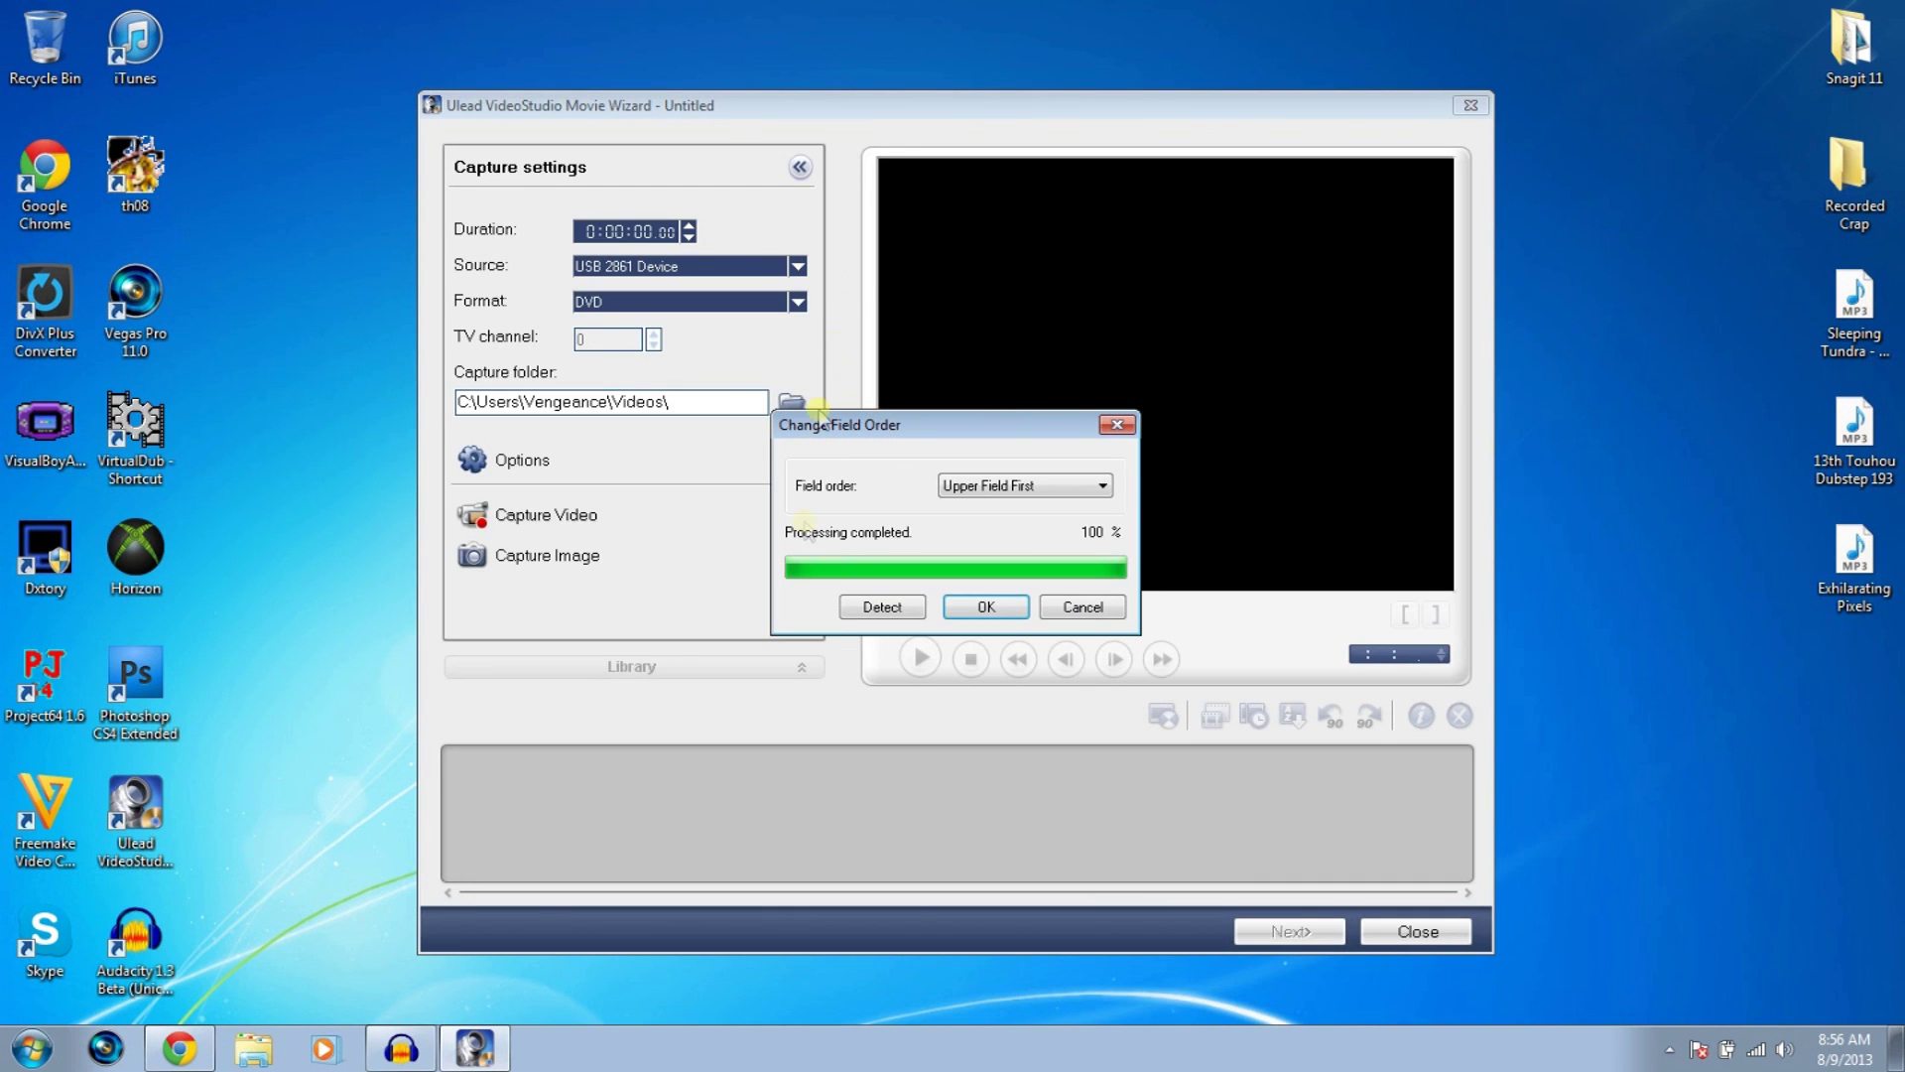
pyautogui.click(964, 609)
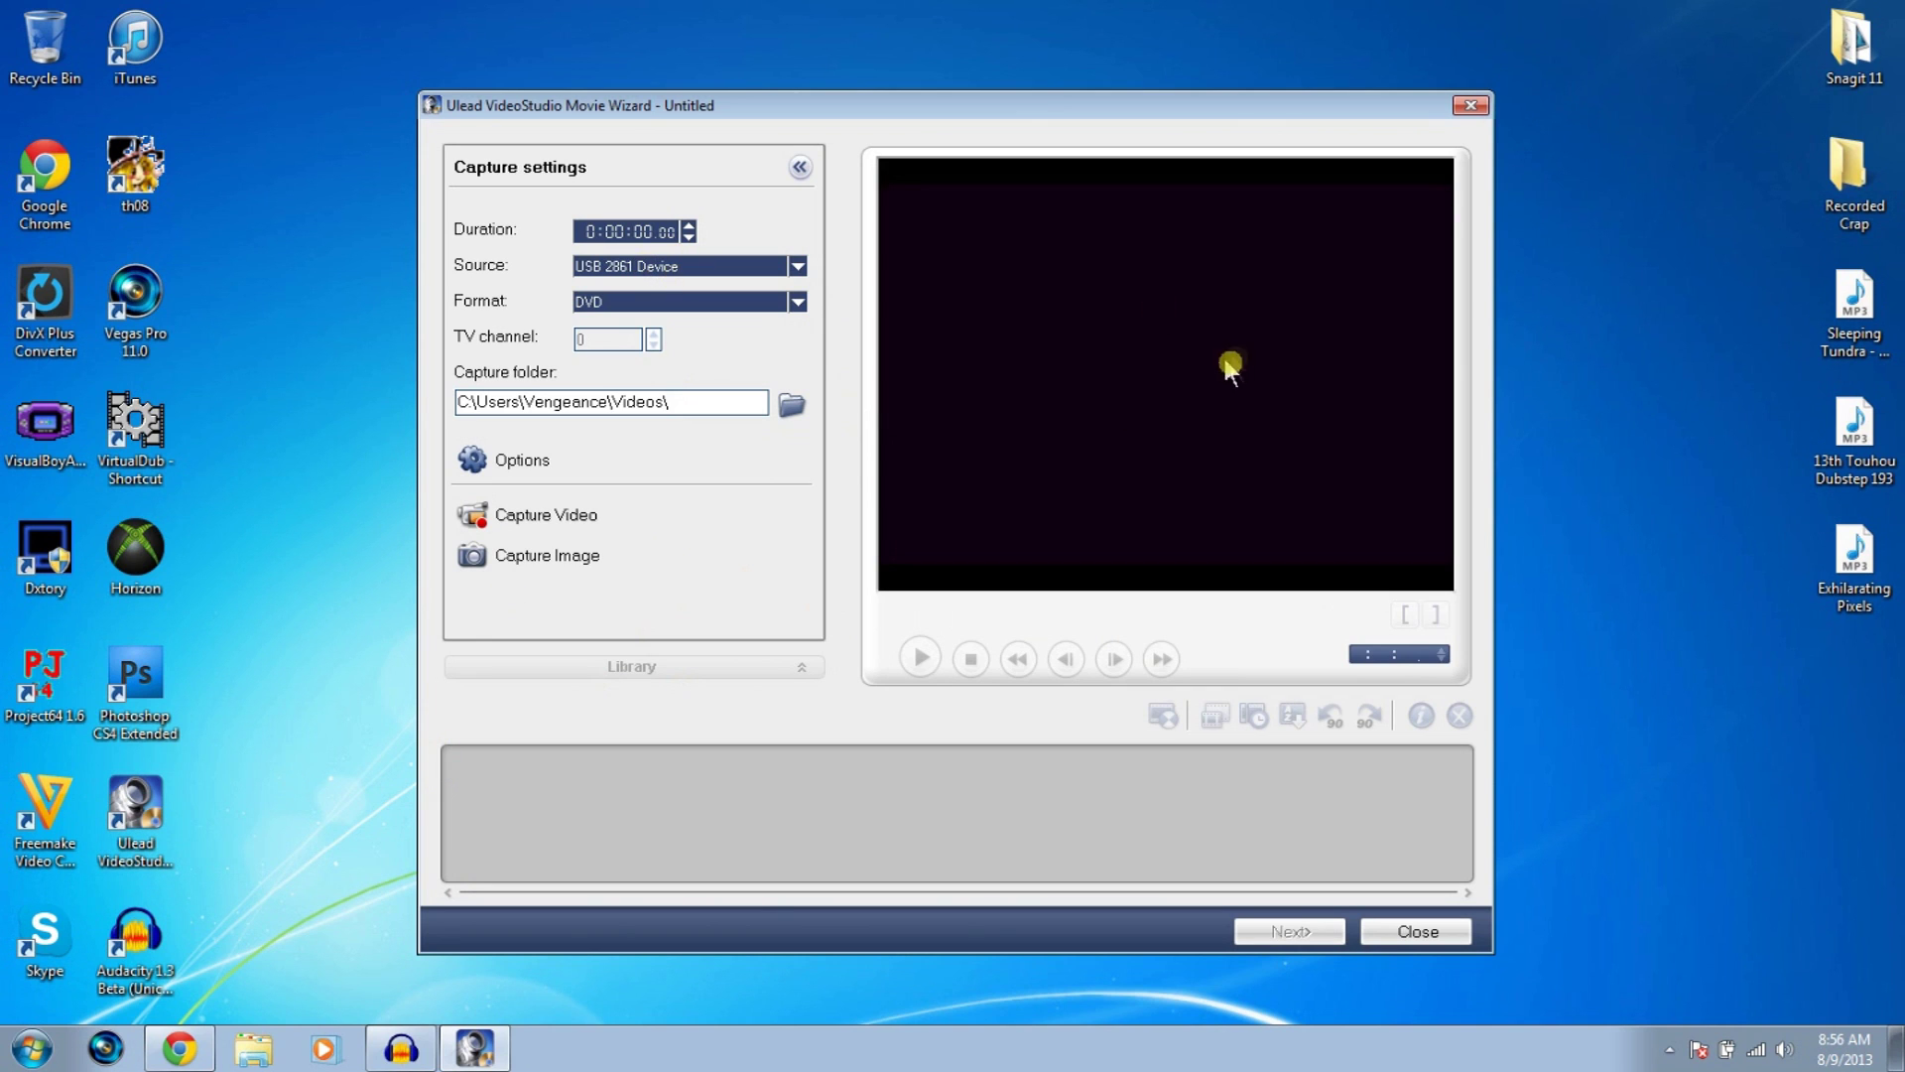
pyautogui.click(746, 302)
pyautogui.click(742, 422)
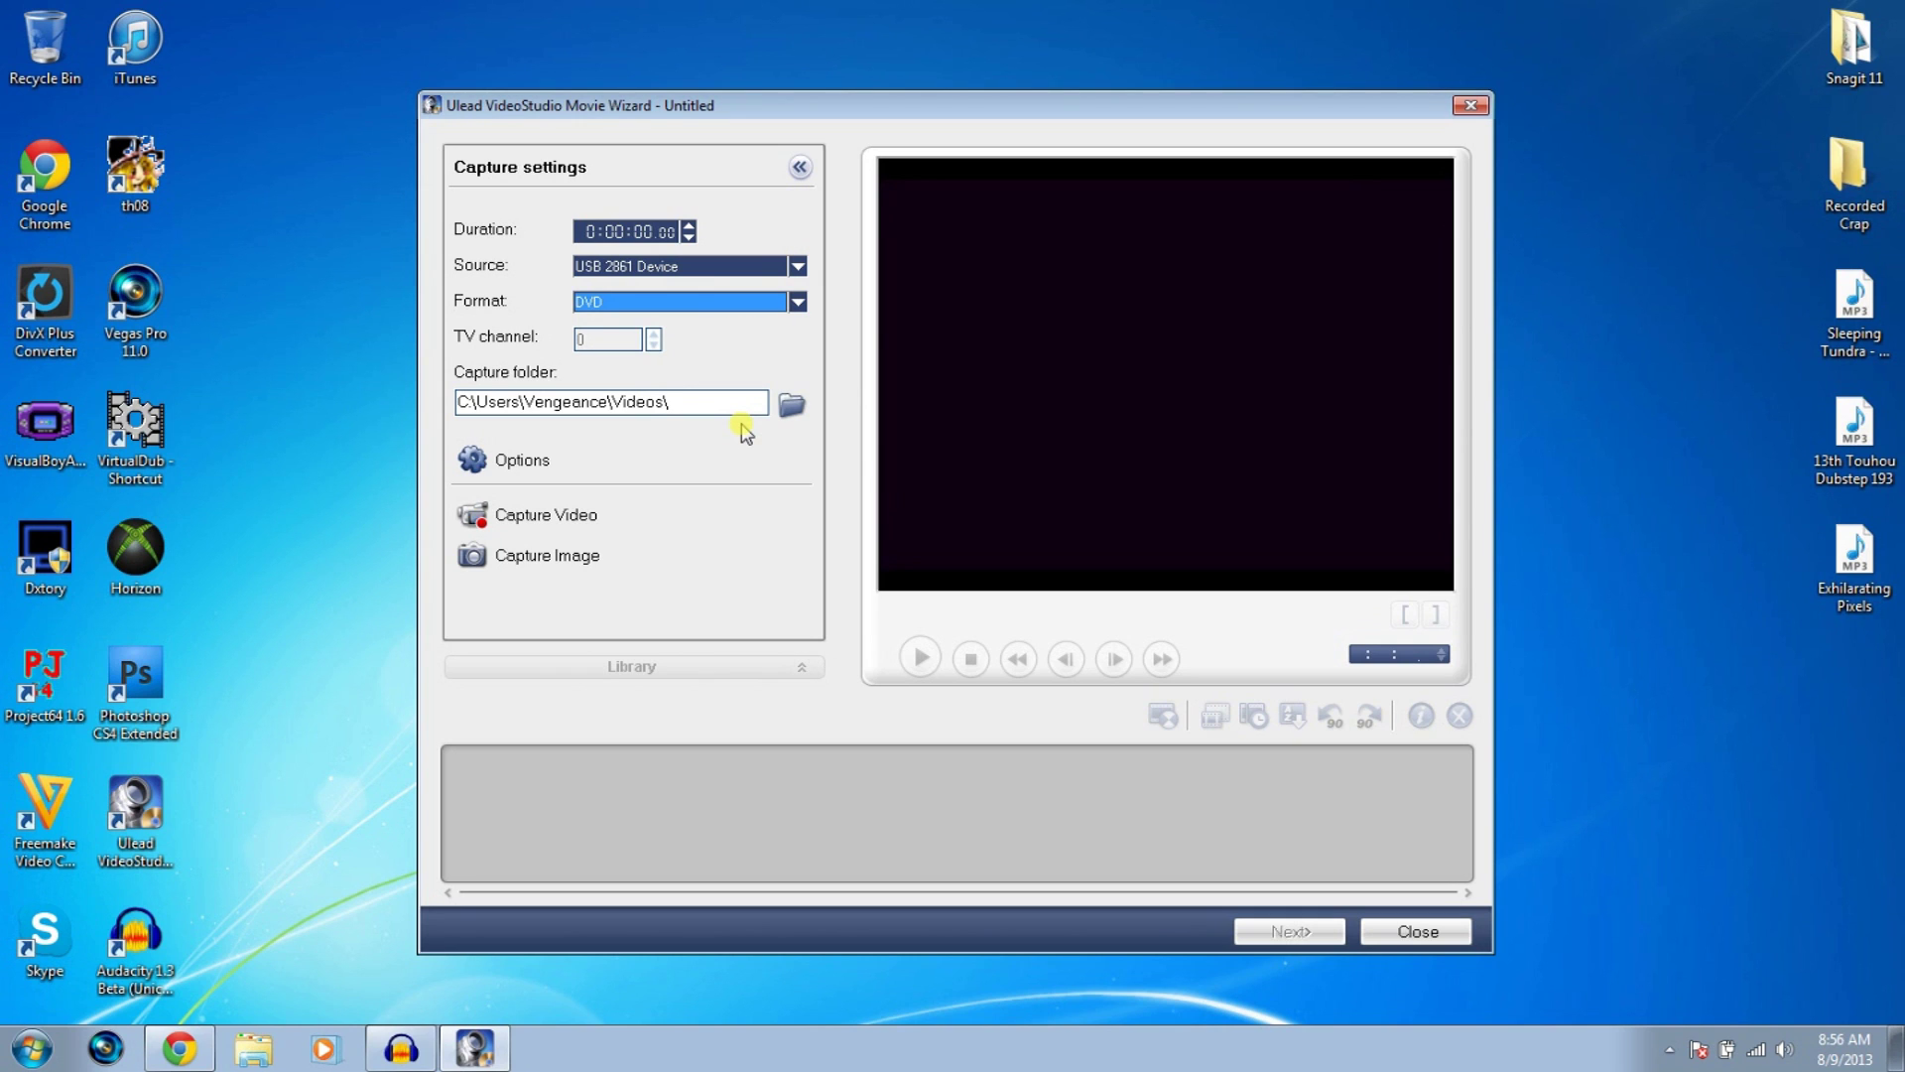
# Open the input source settings for the capture device and show the available video input sources
pyautogui.click(526, 459)
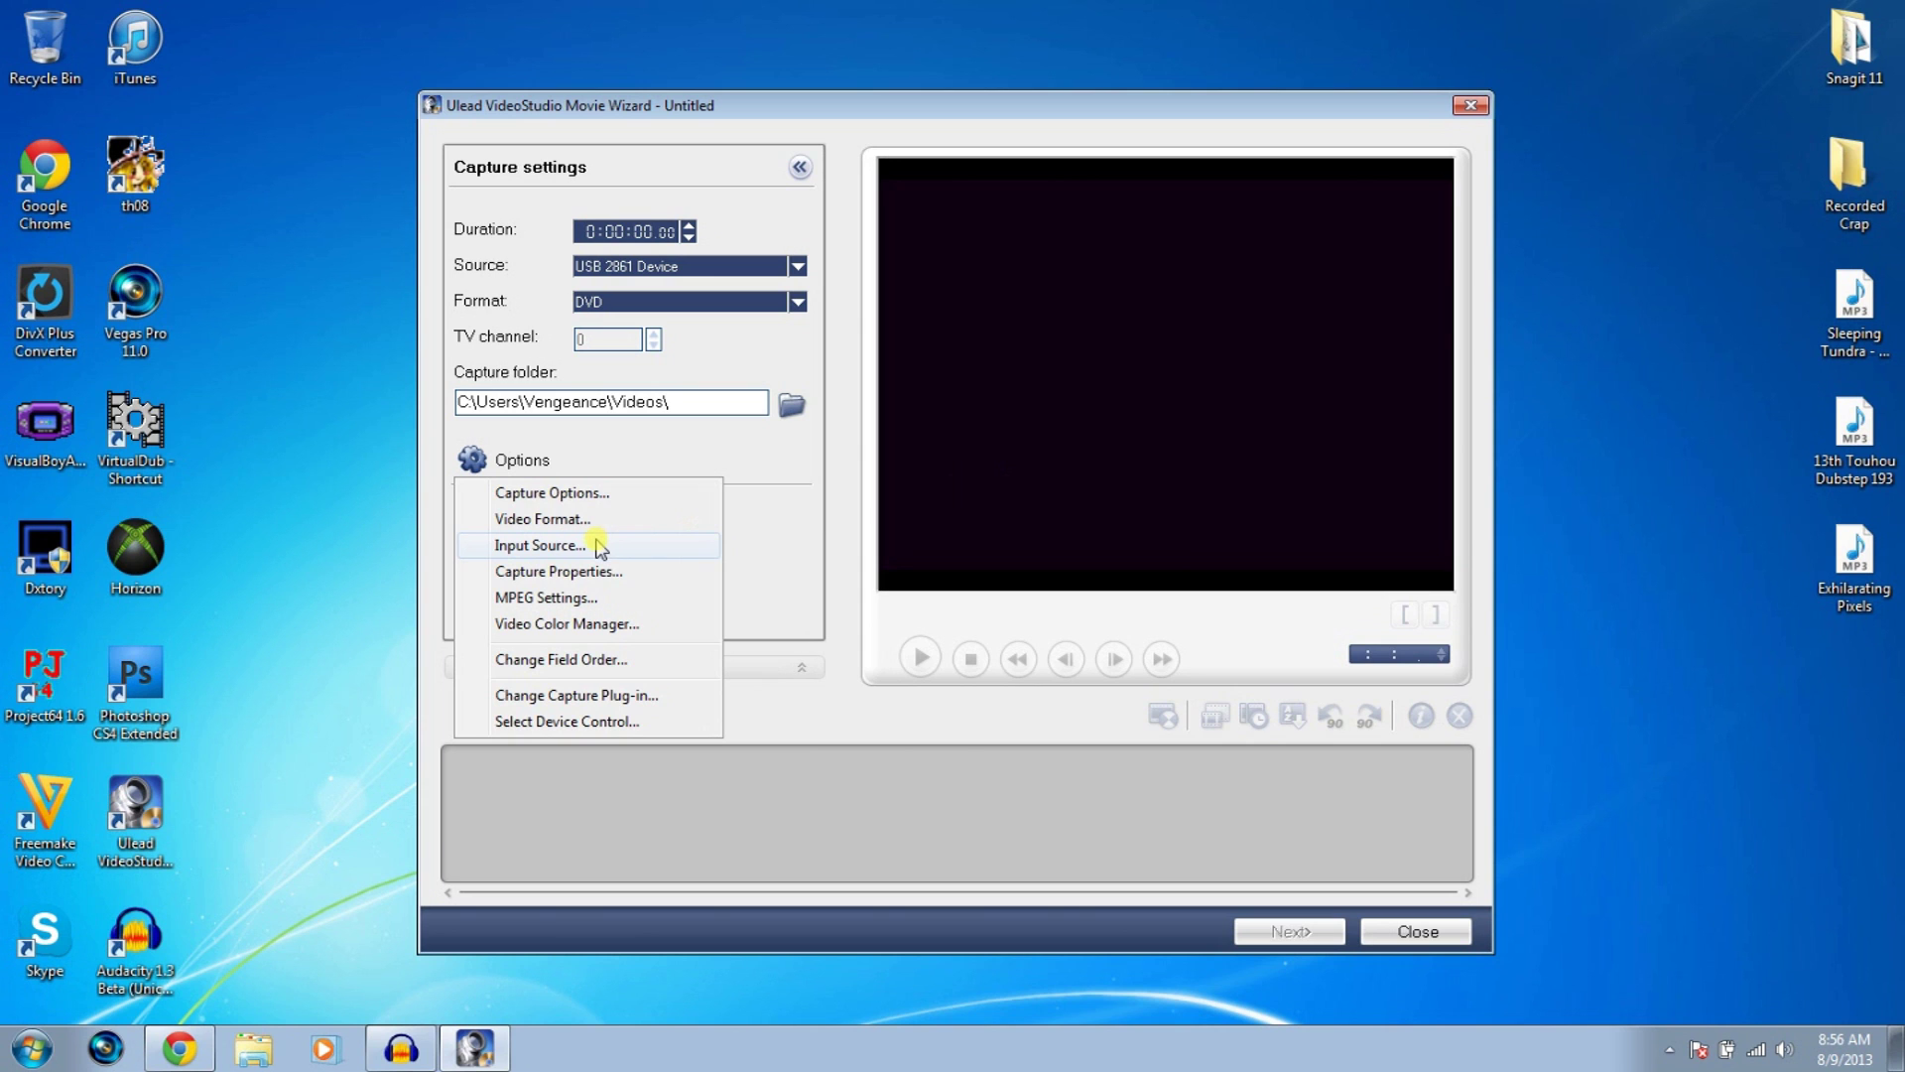
pyautogui.click(486, 544)
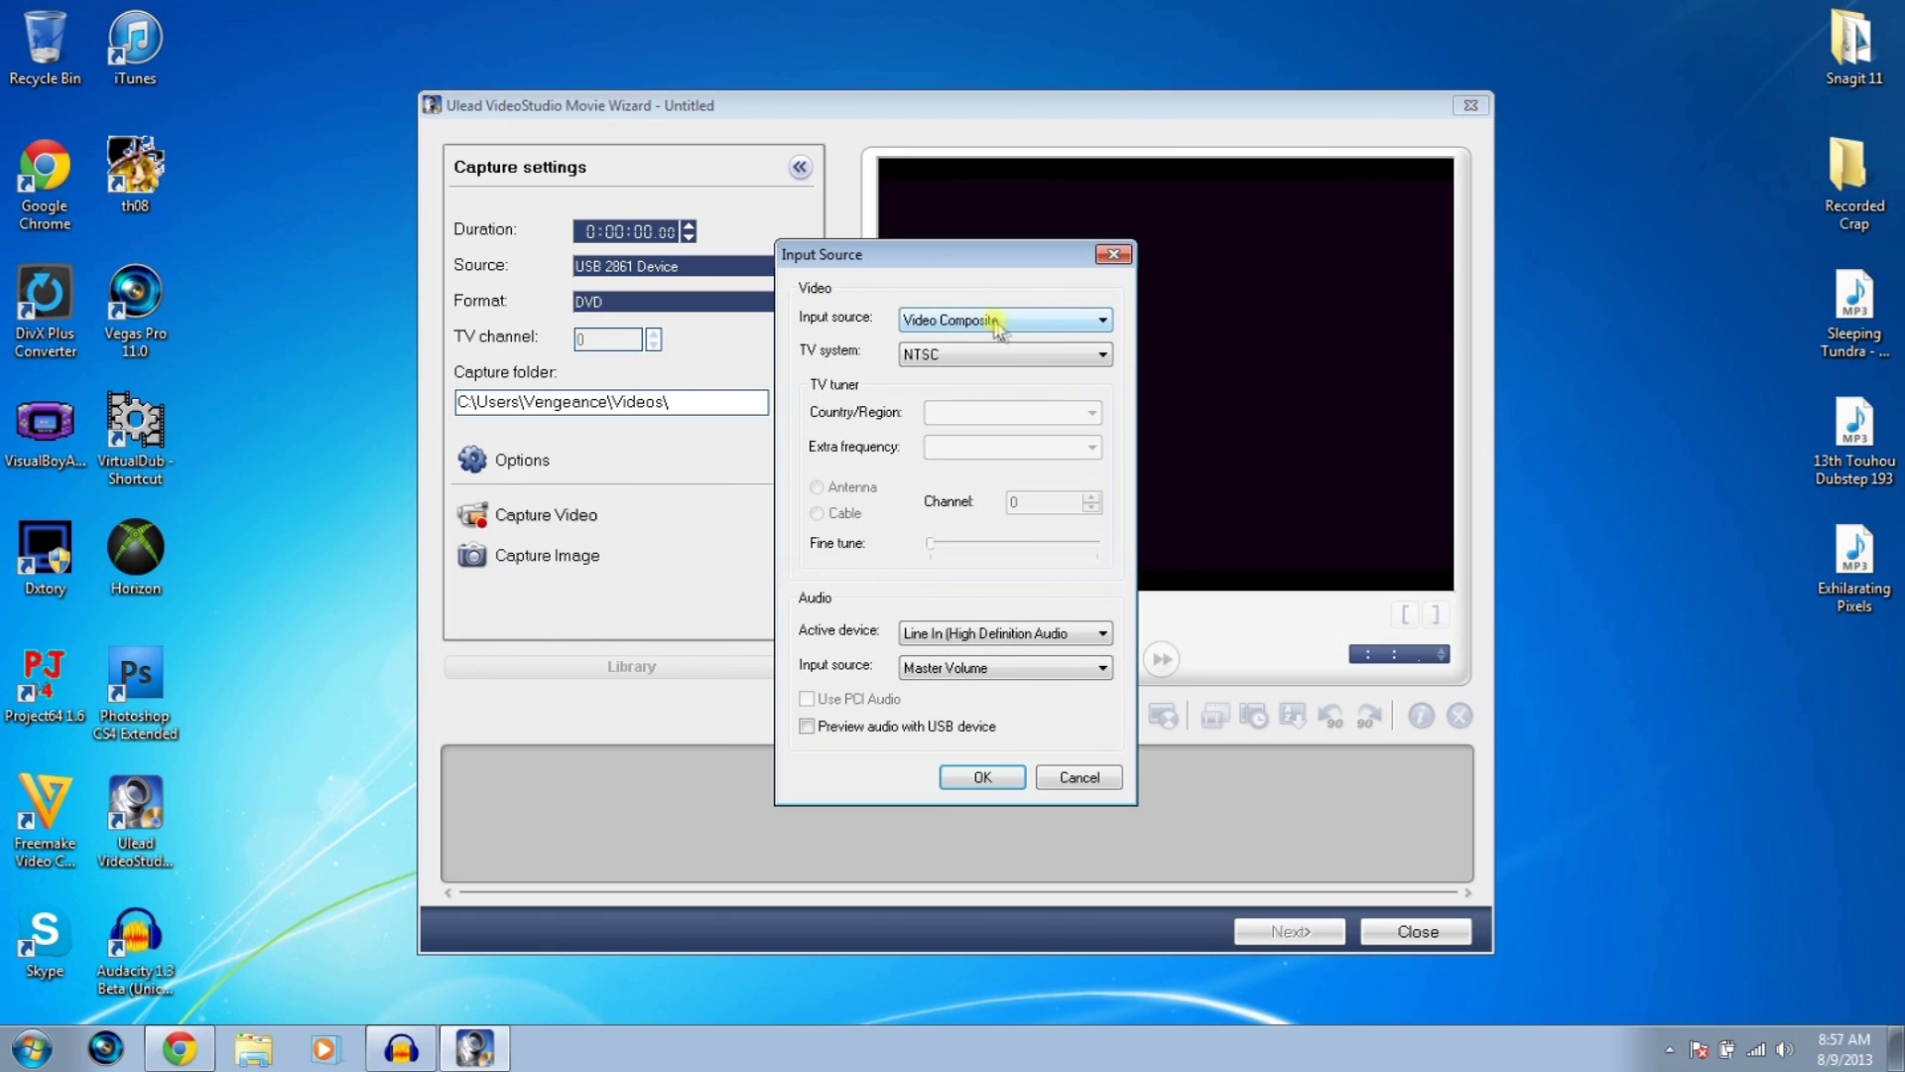
pyautogui.click(977, 320)
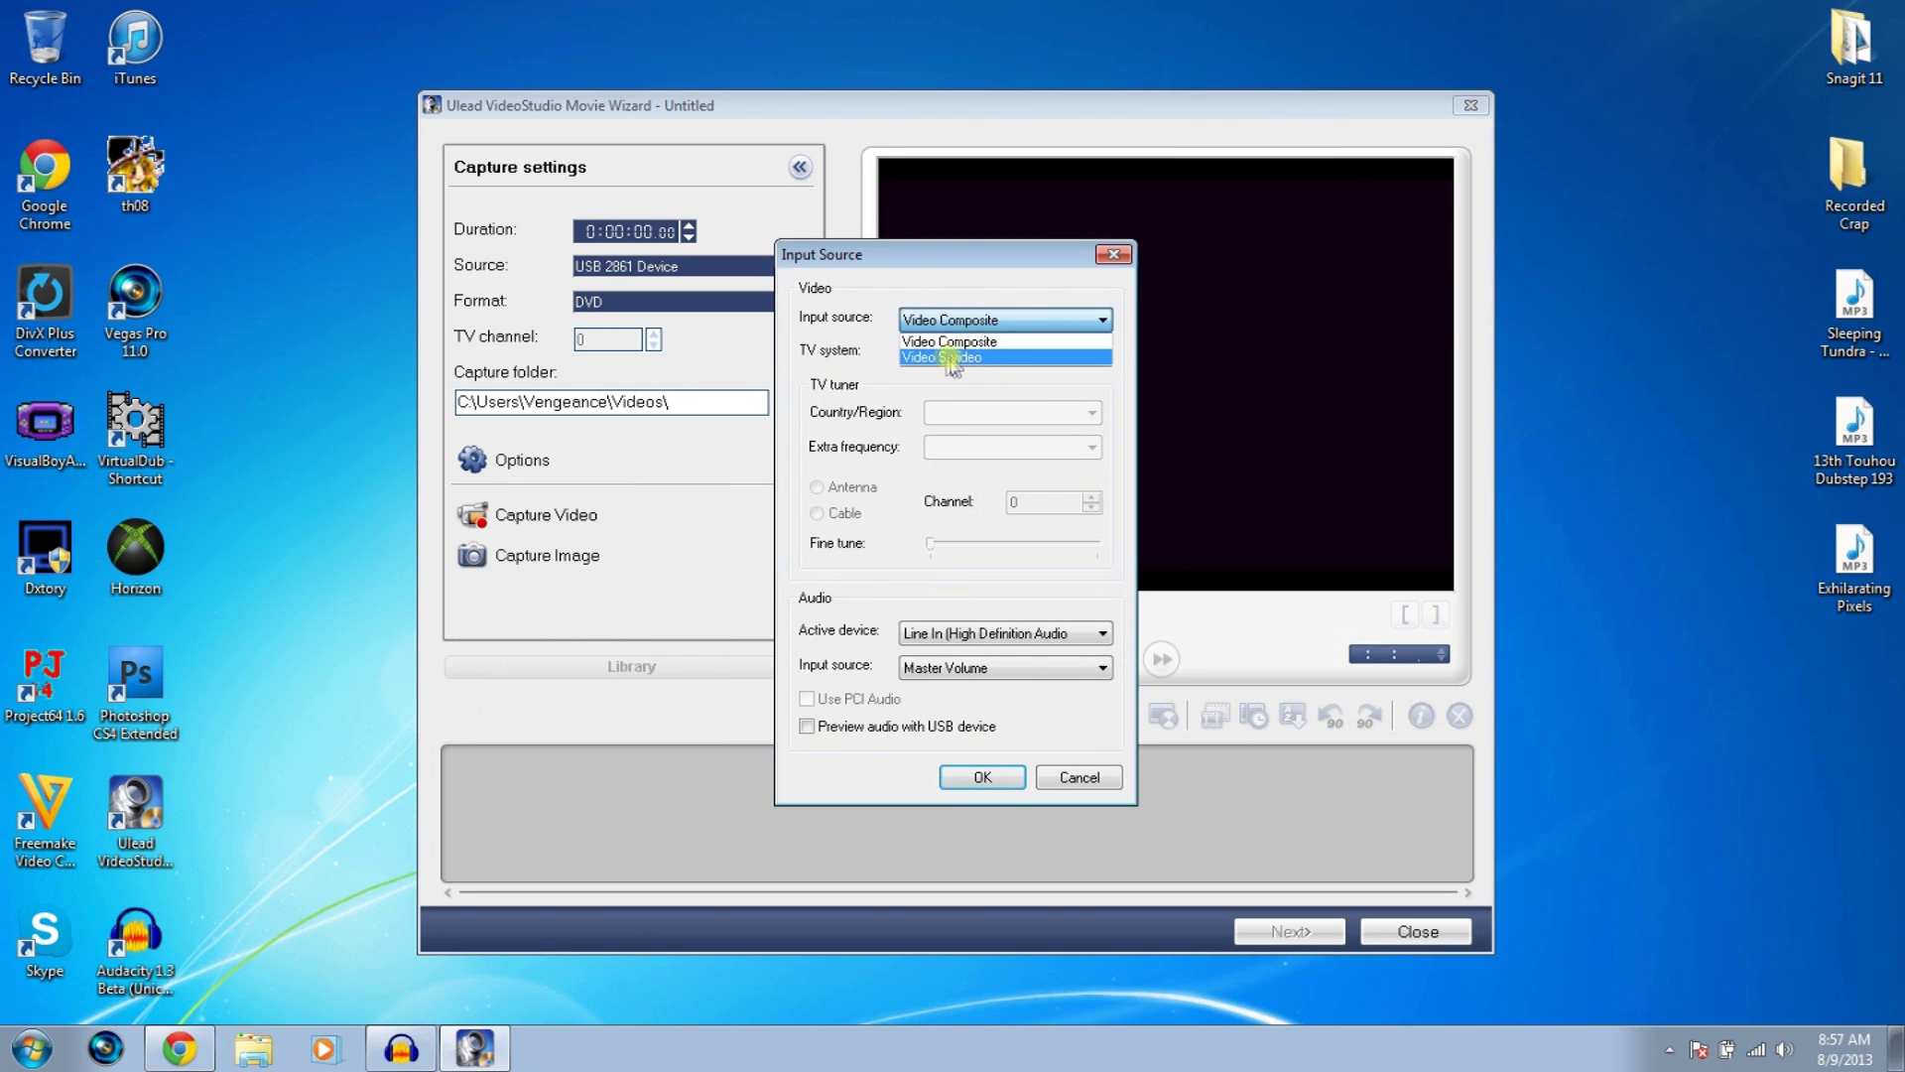
# Switch to Chrome to examine the connectors on the listed EasyCap adapters, and return to Ulead VideoStudio
pyautogui.click(179, 1048)
pyautogui.click(263, 927)
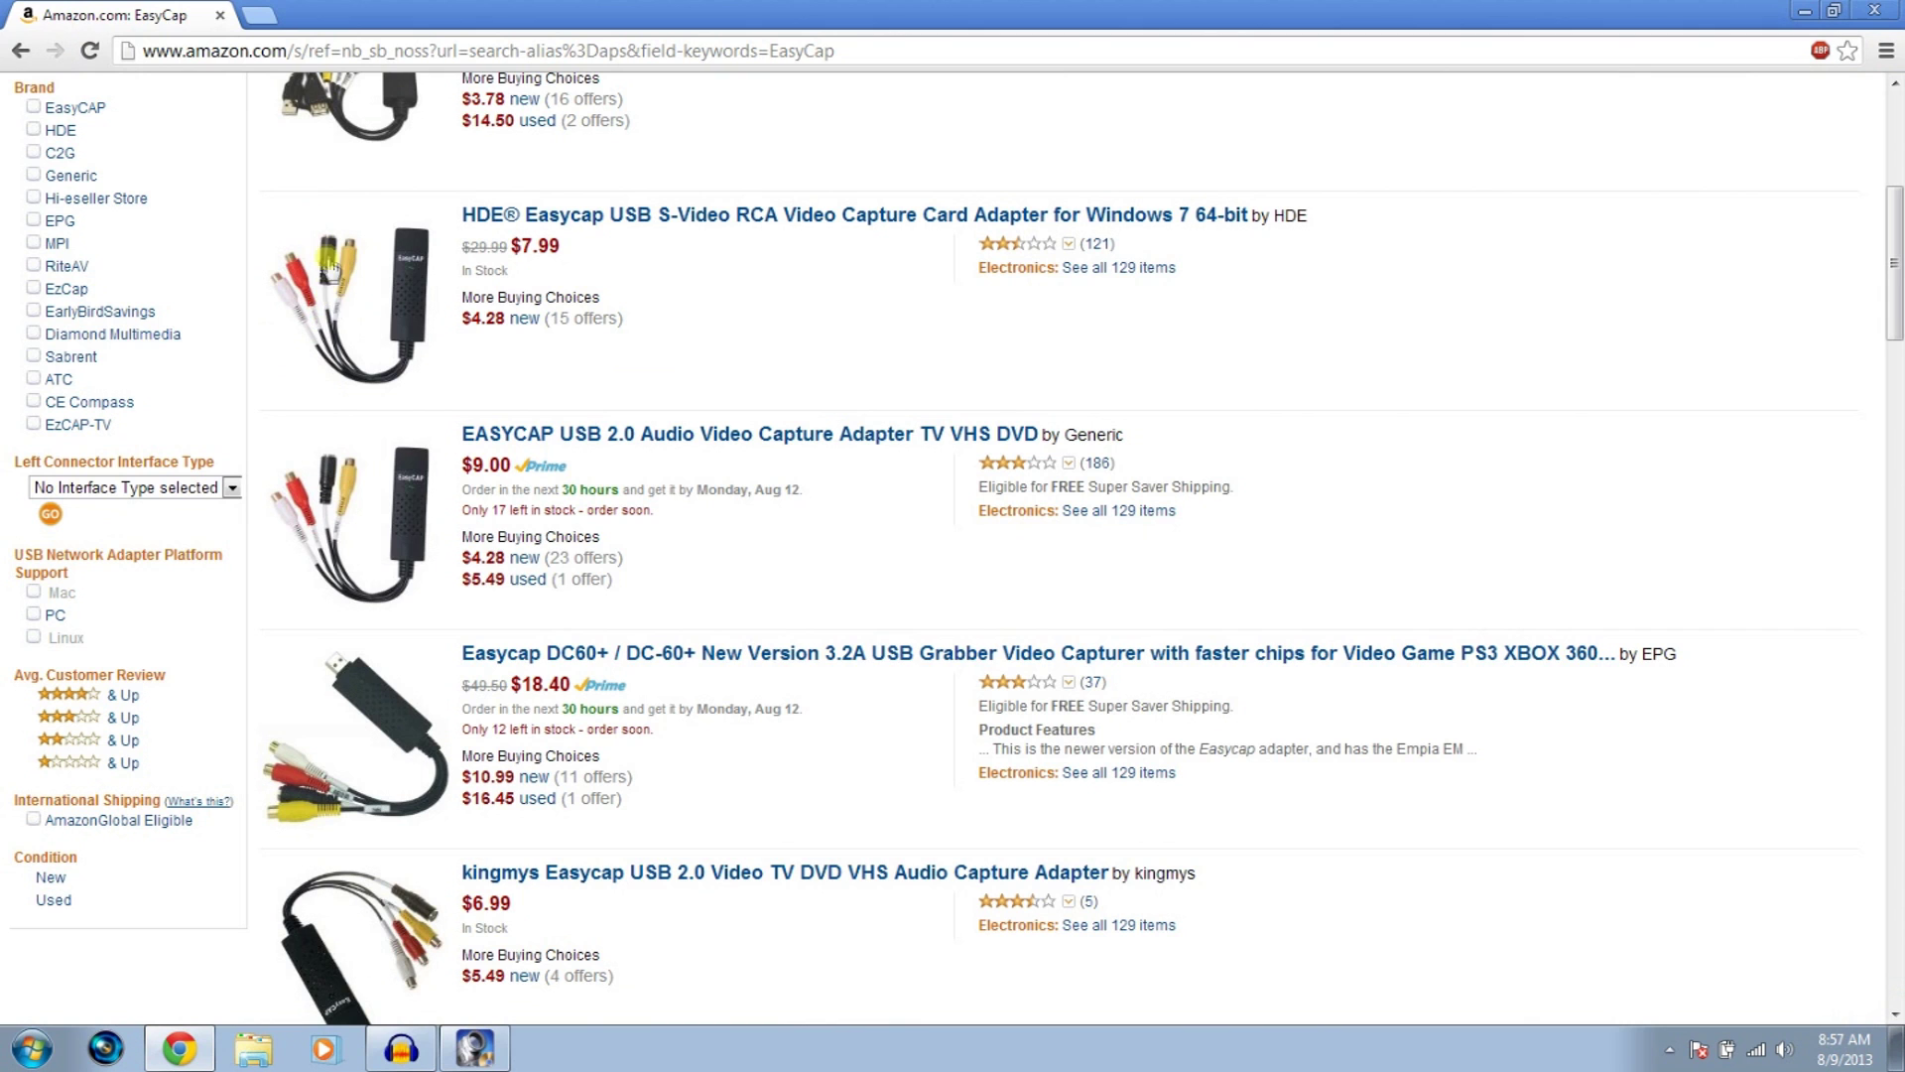
pyautogui.click(1804, 10)
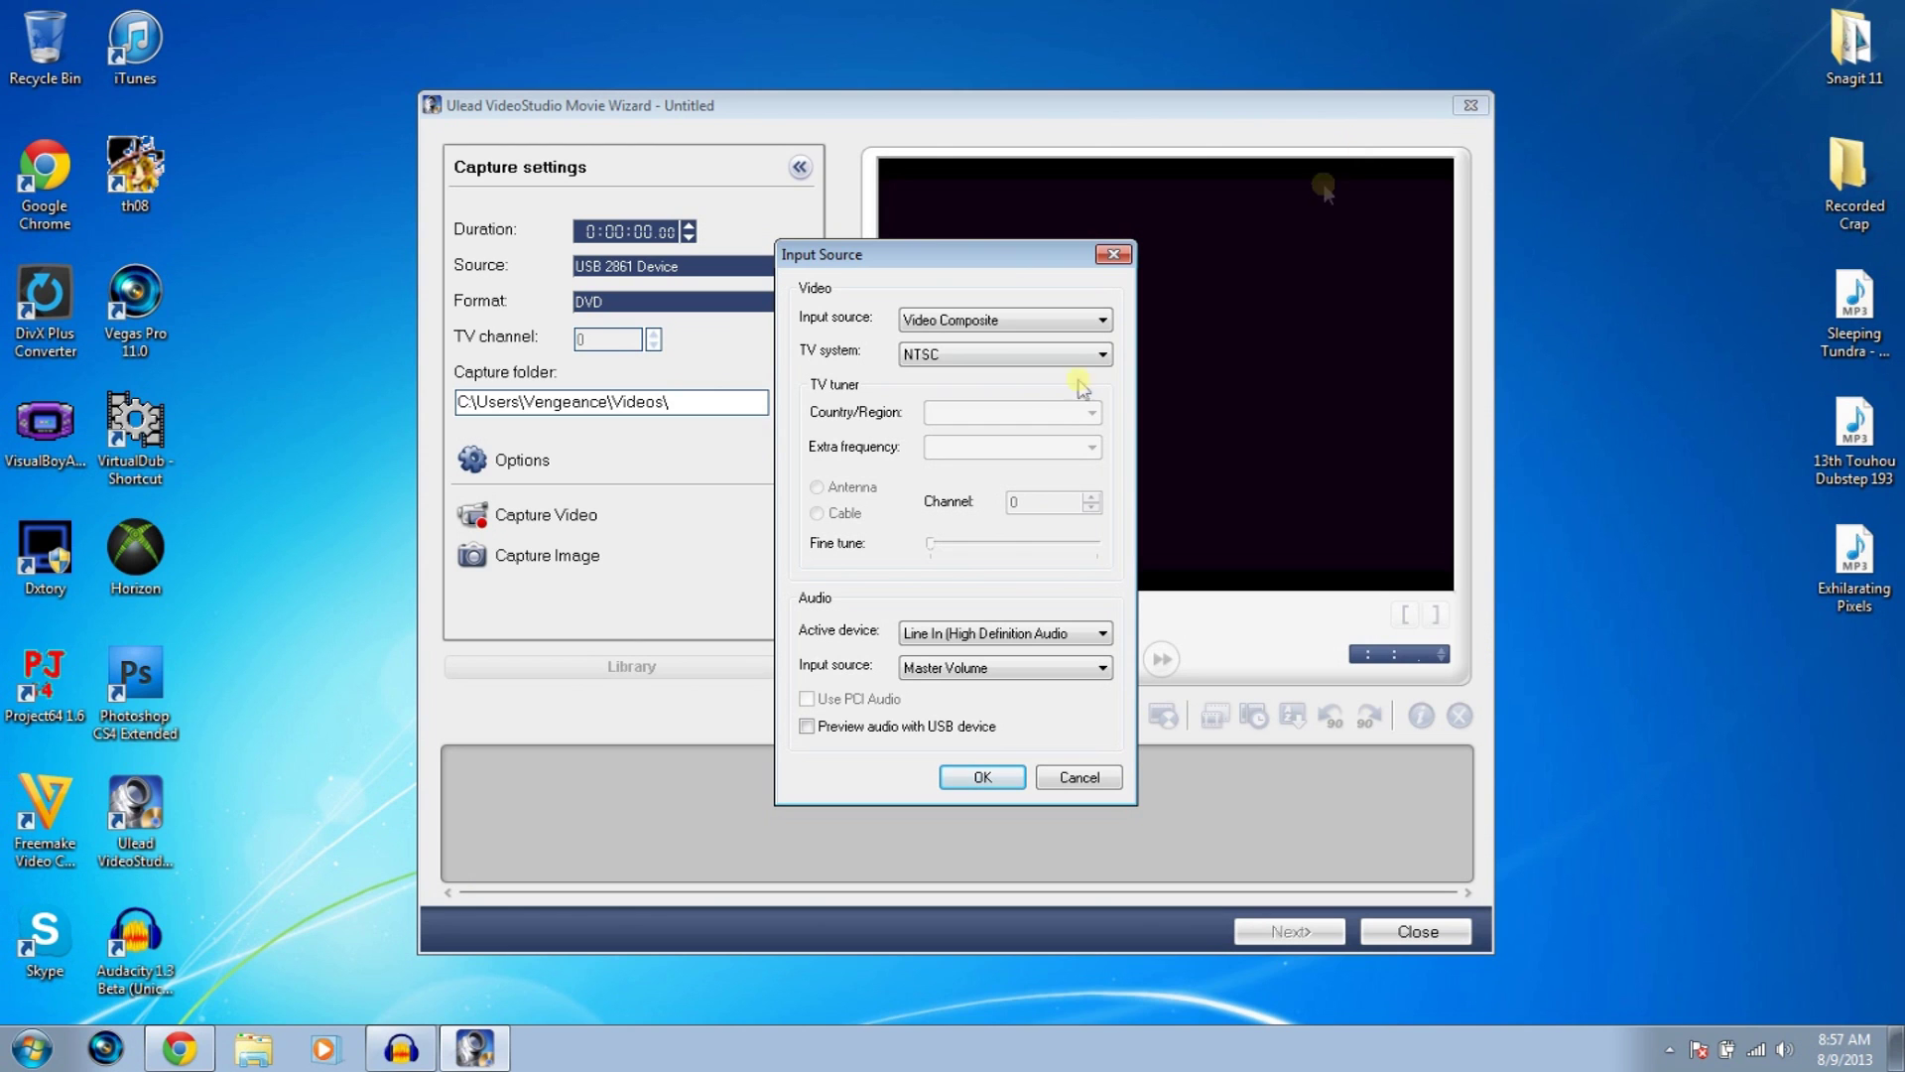
# Configure the input source with NTSC, Line In (High Definition Audio) as active audio device and audio preview with the USB device, and accept it
pyautogui.click(945, 363)
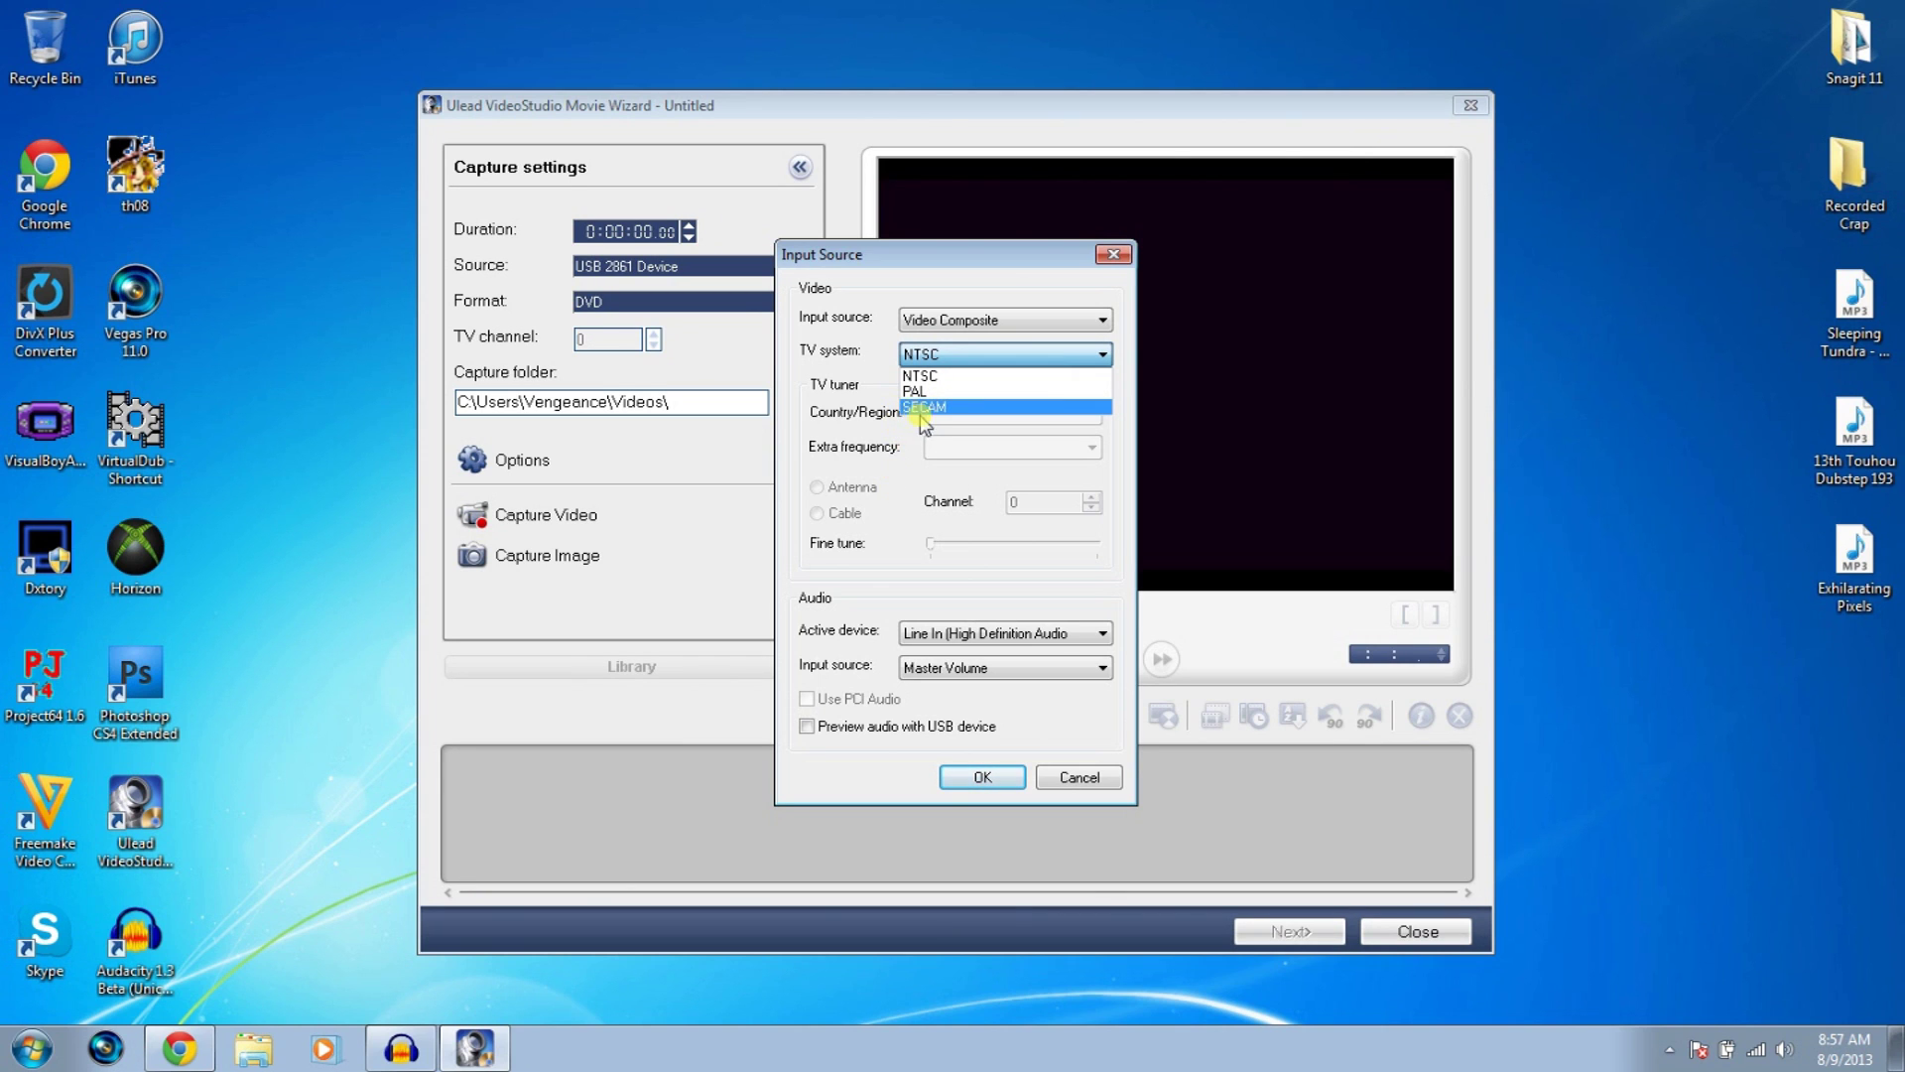
pyautogui.click(899, 483)
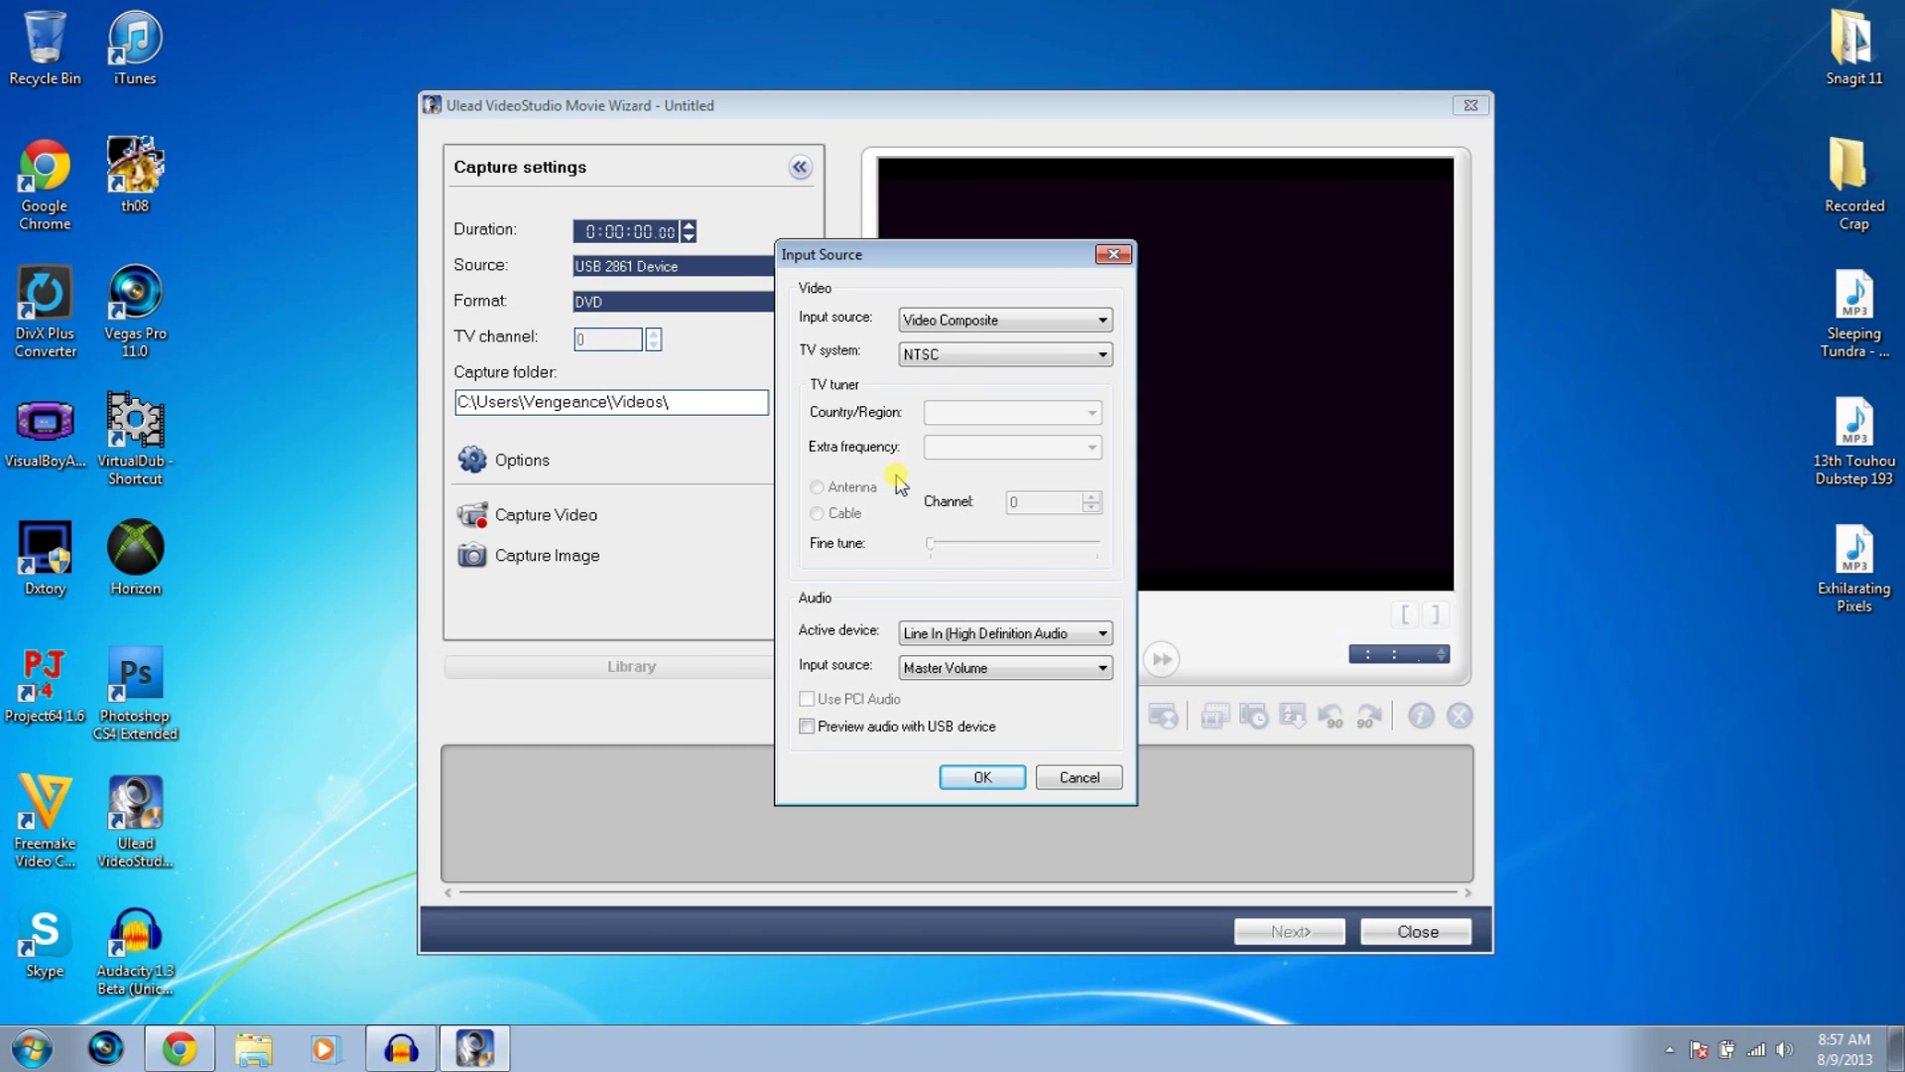
pyautogui.click(921, 635)
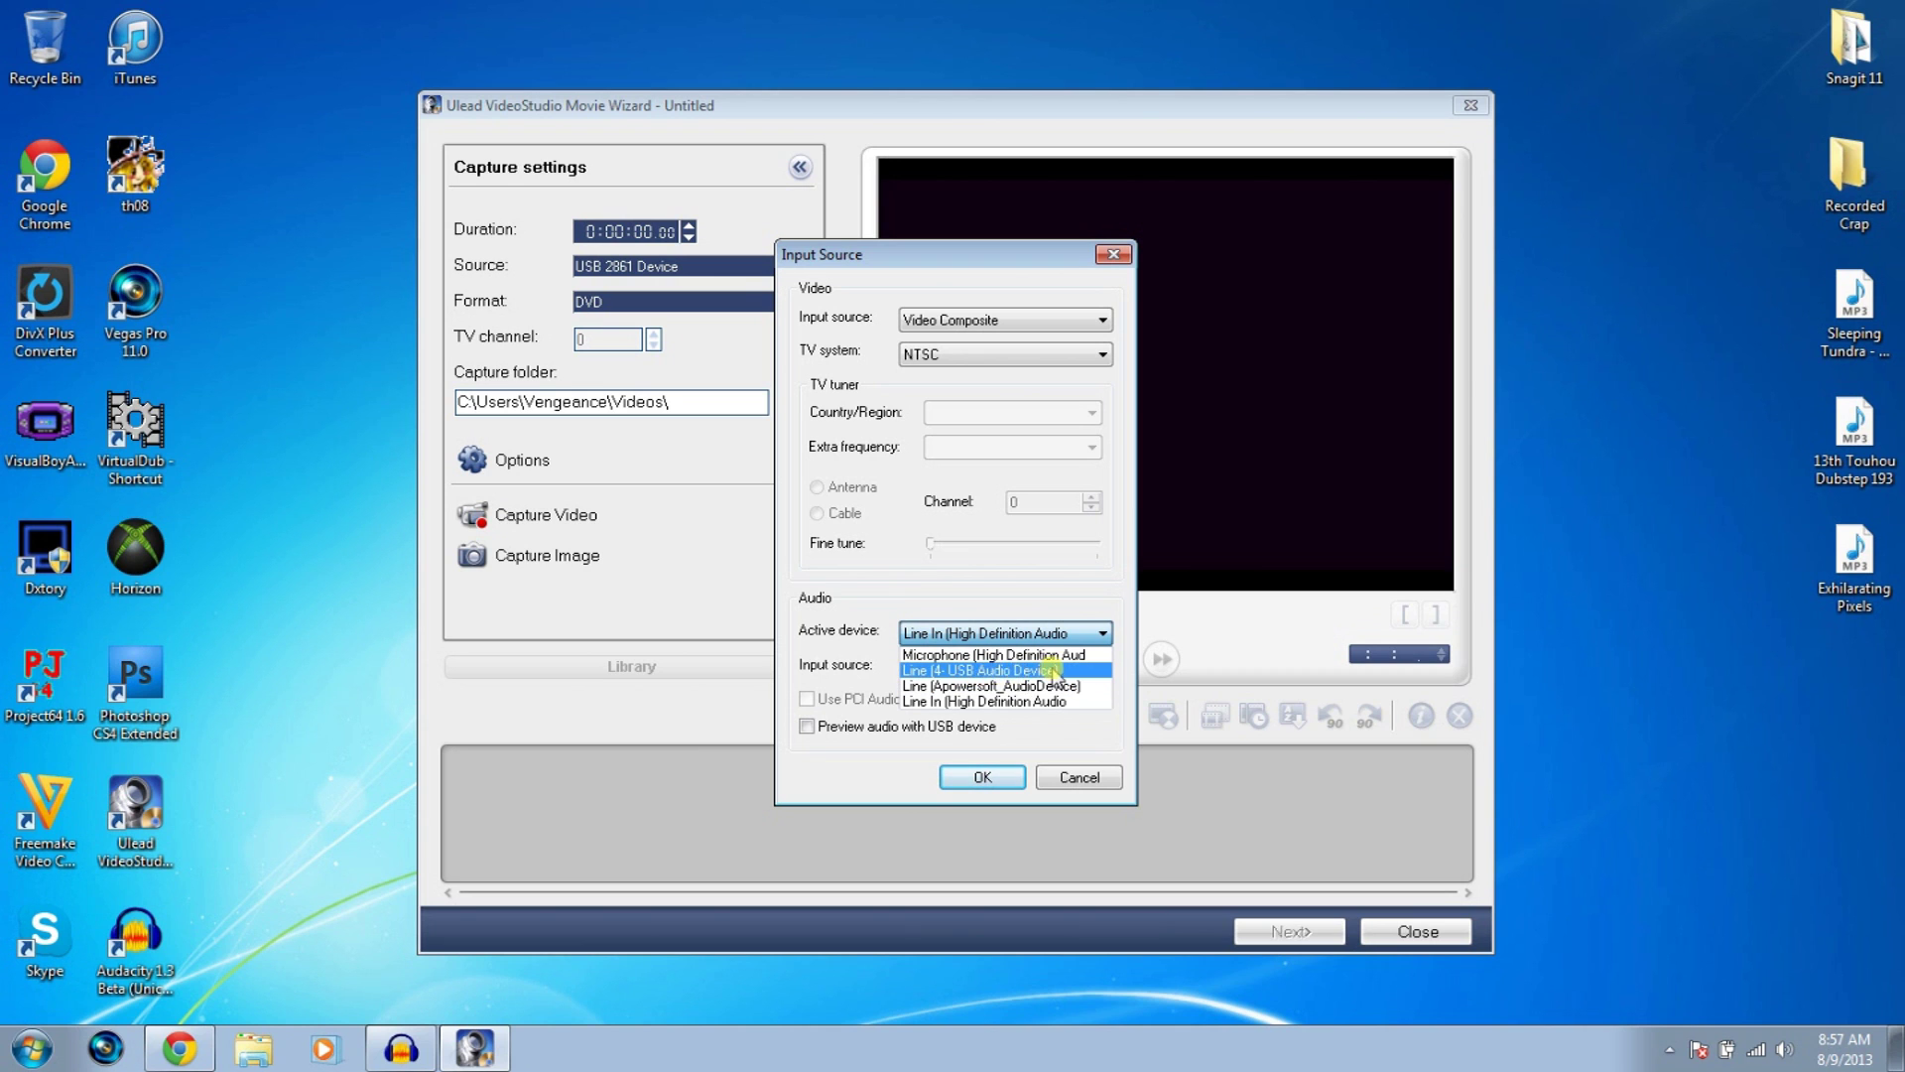
pyautogui.click(933, 701)
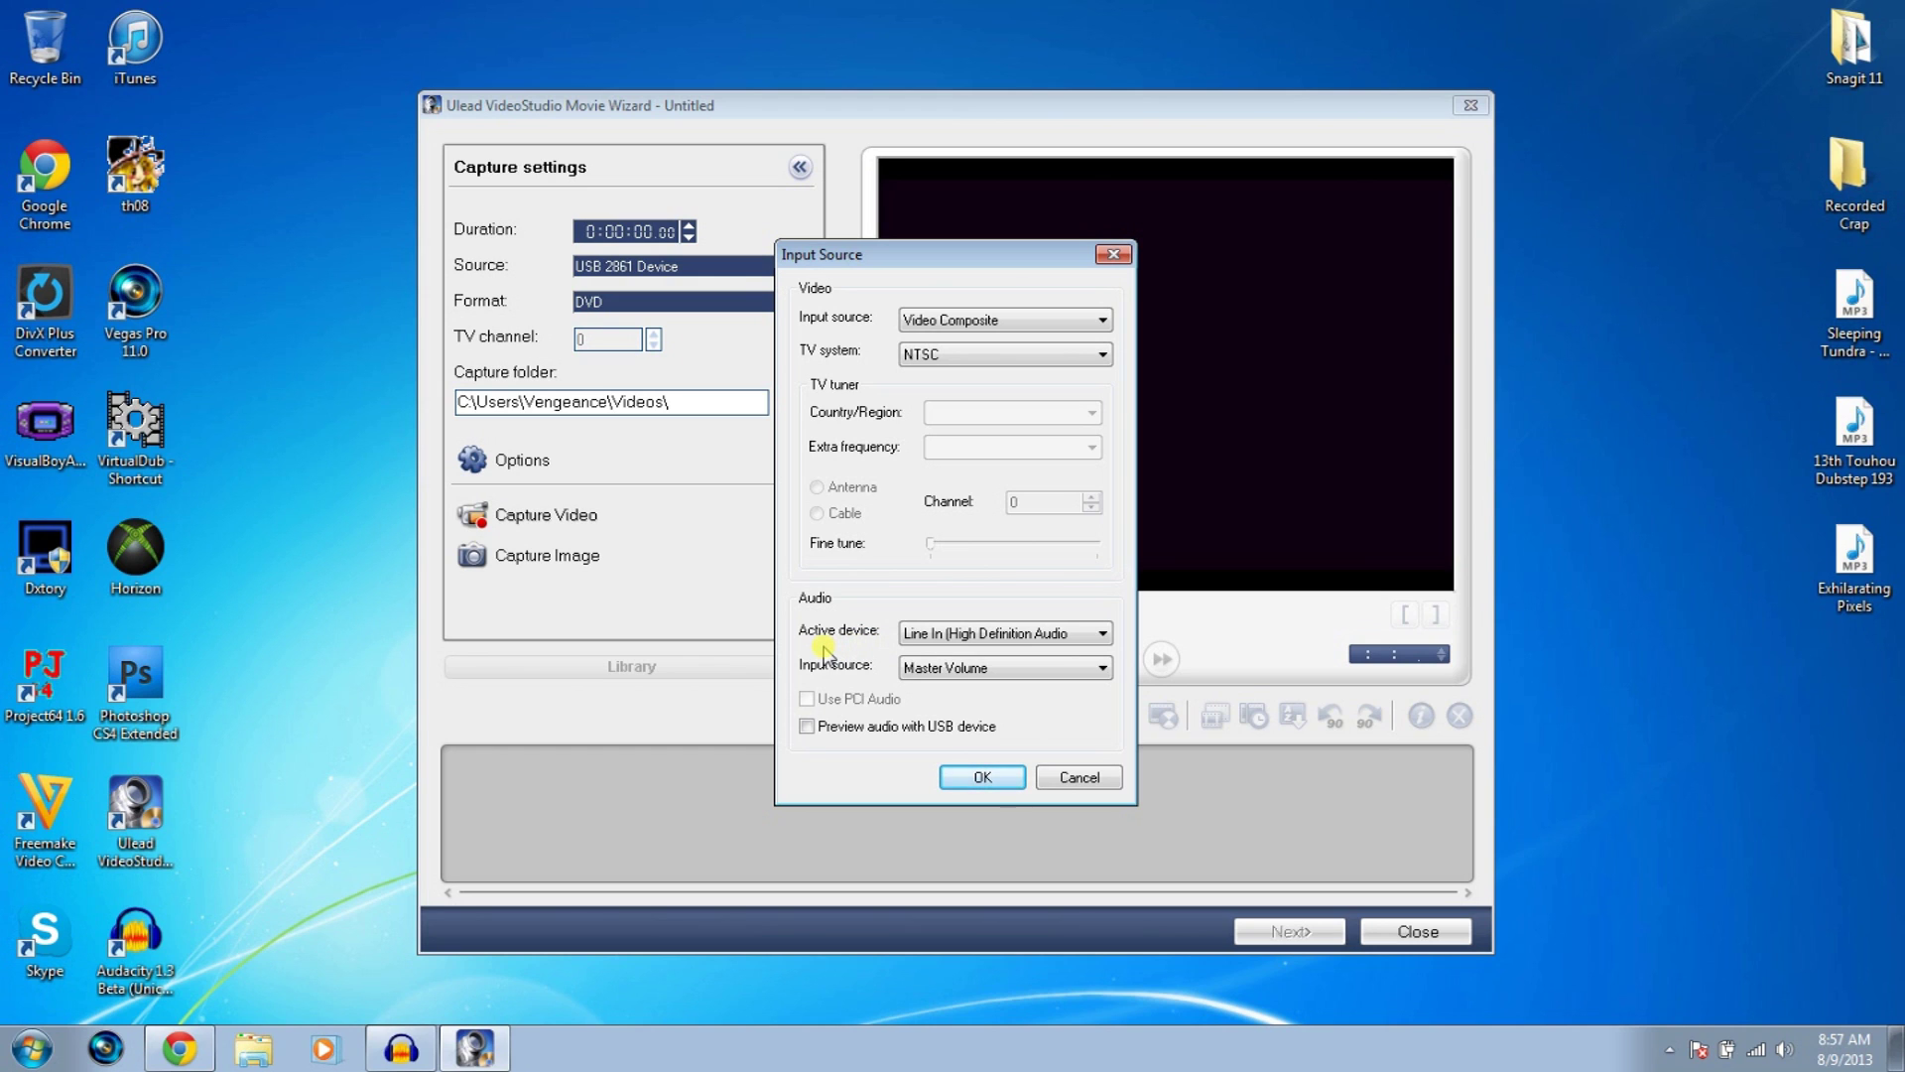
pyautogui.click(860, 732)
pyautogui.click(972, 780)
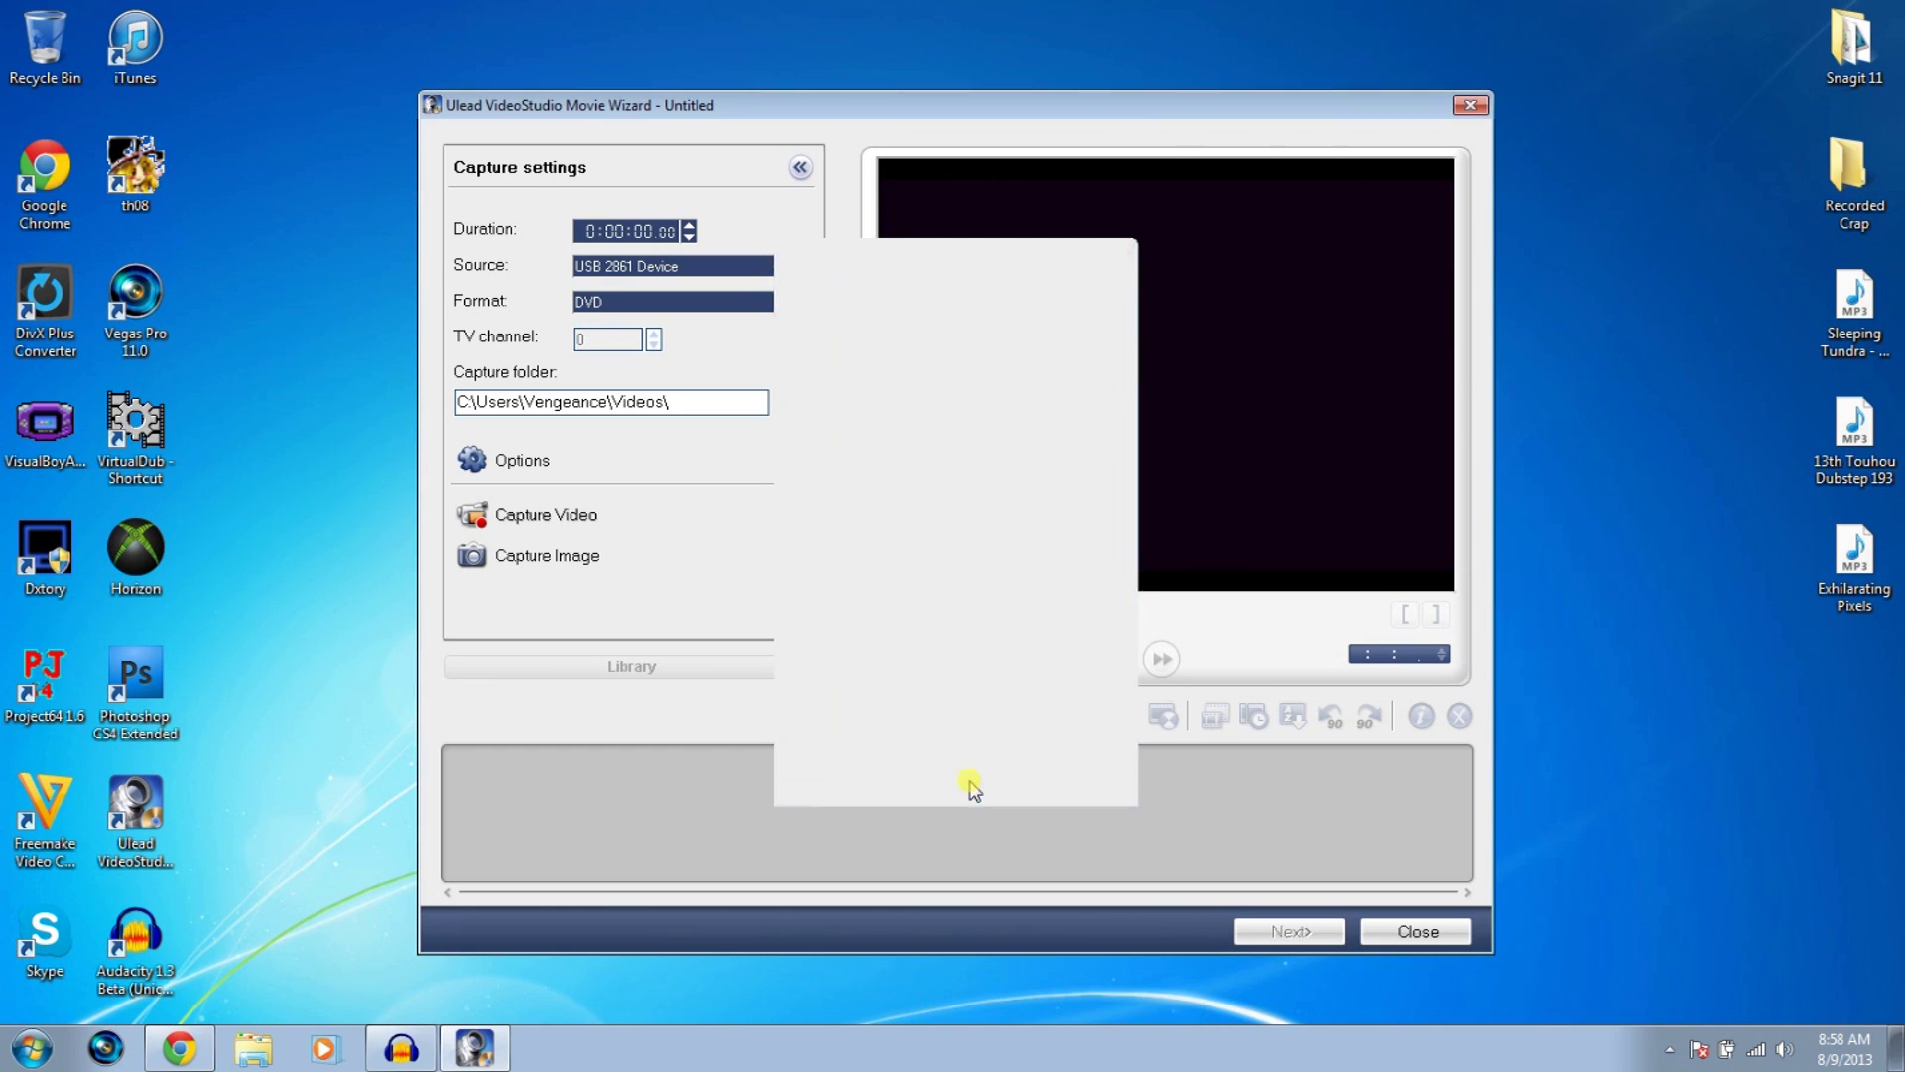
# Review the Video Capture Filter properties in the capture properties, including the Video Proc Amp and Video Image settings, and accept them
pyautogui.click(517, 475)
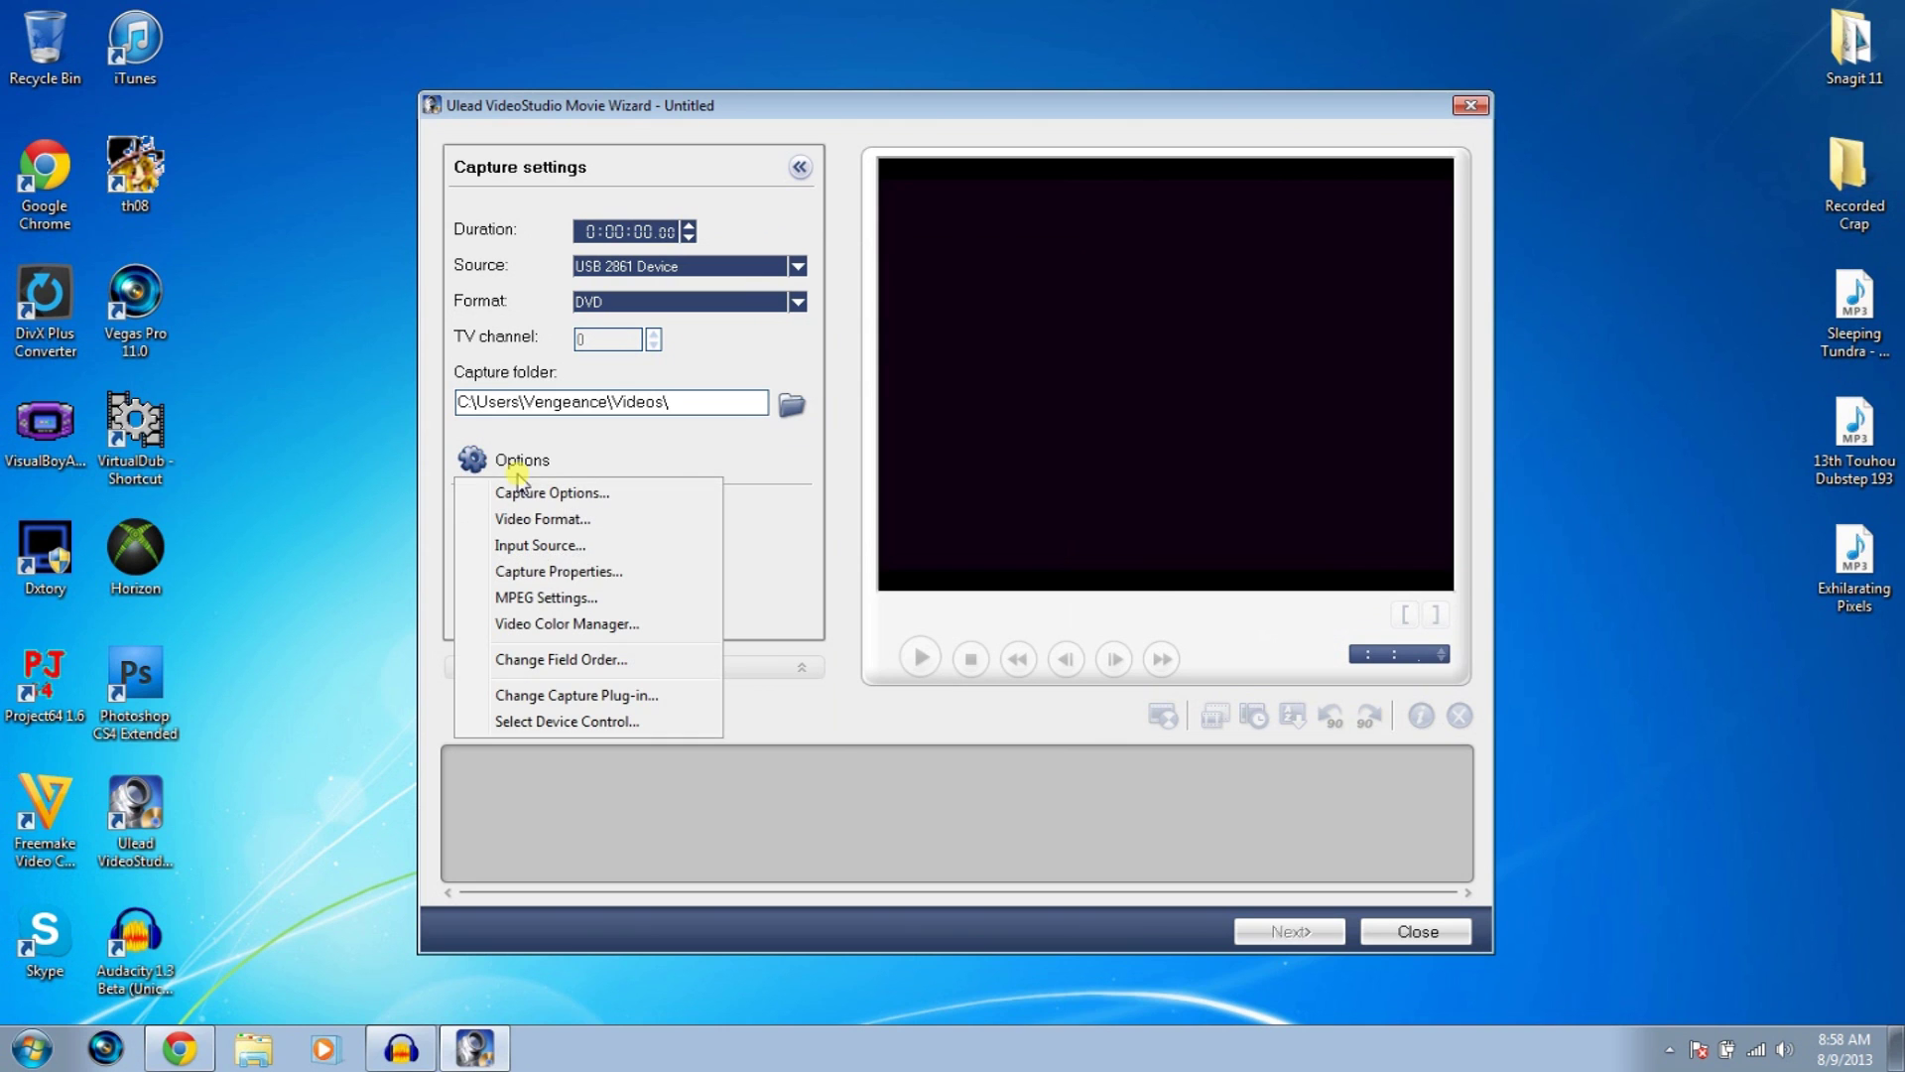
pyautogui.click(602, 572)
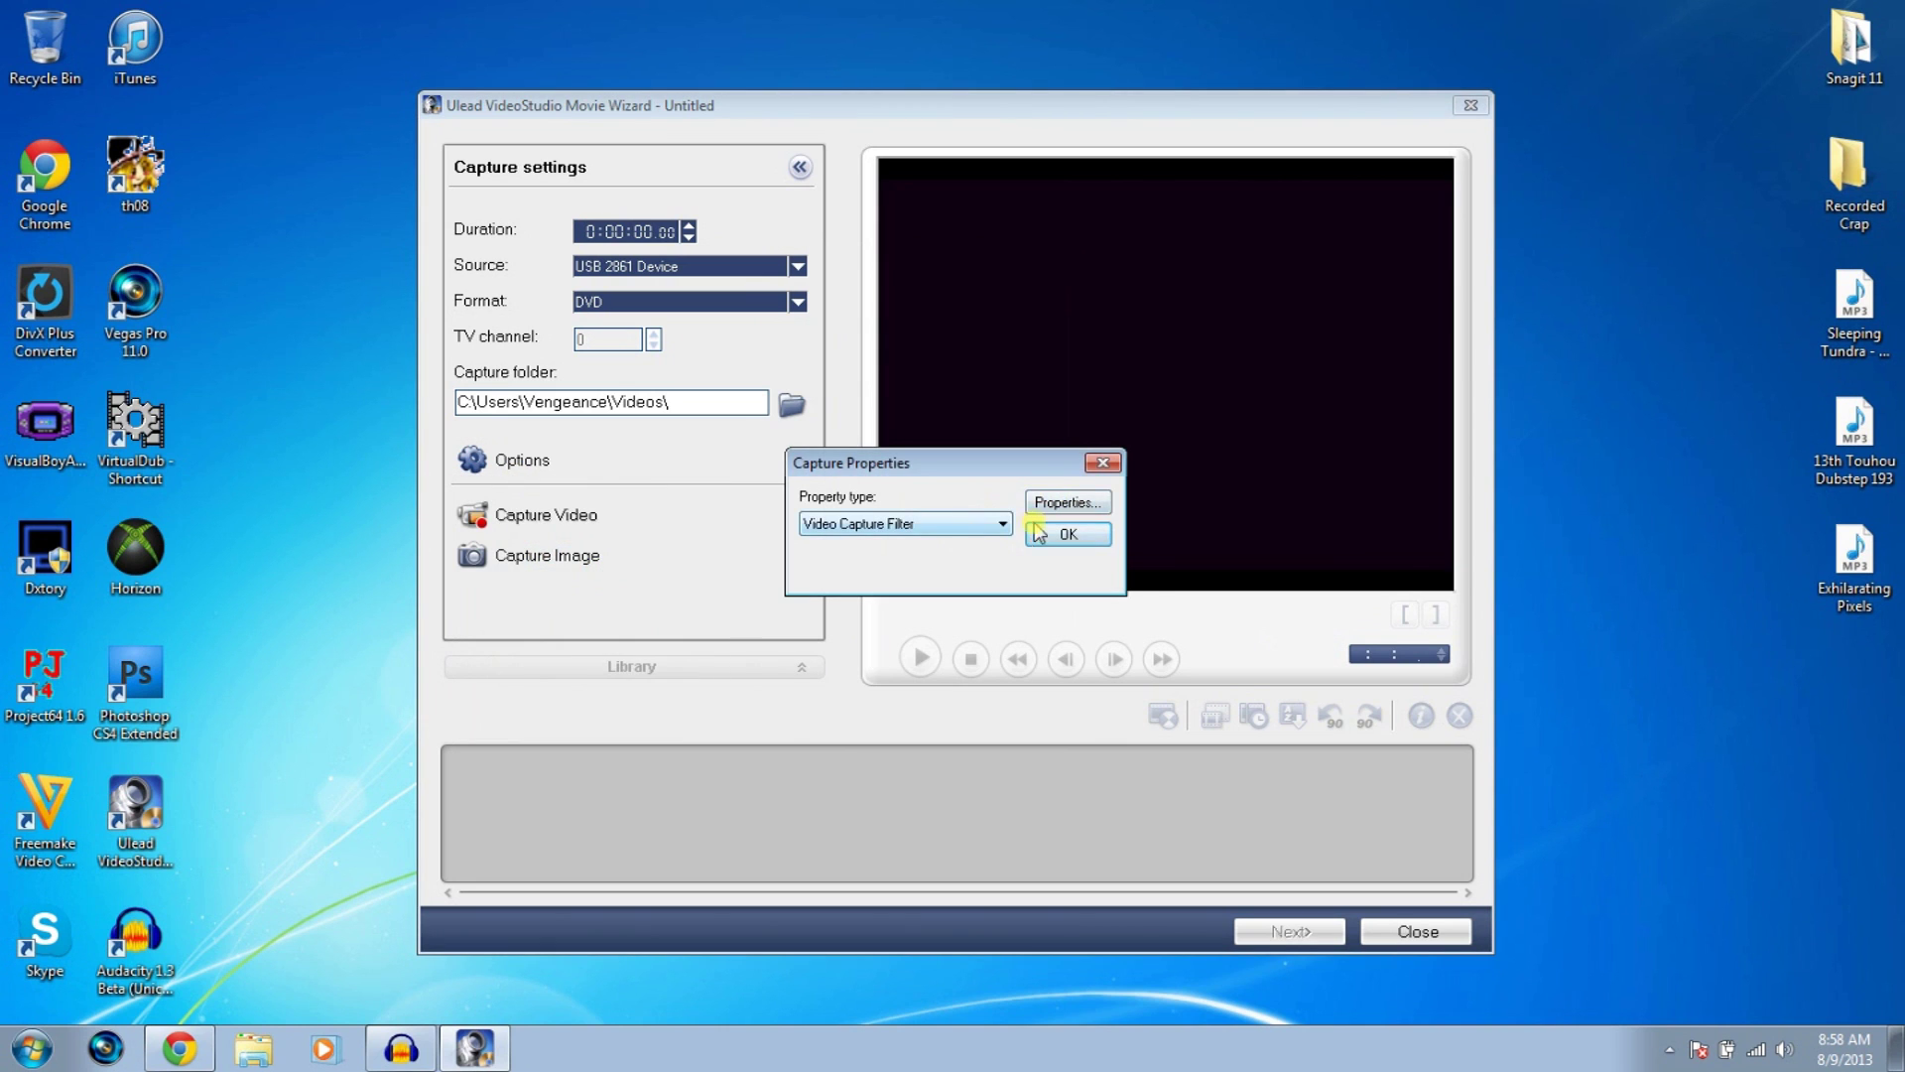
pyautogui.click(1039, 506)
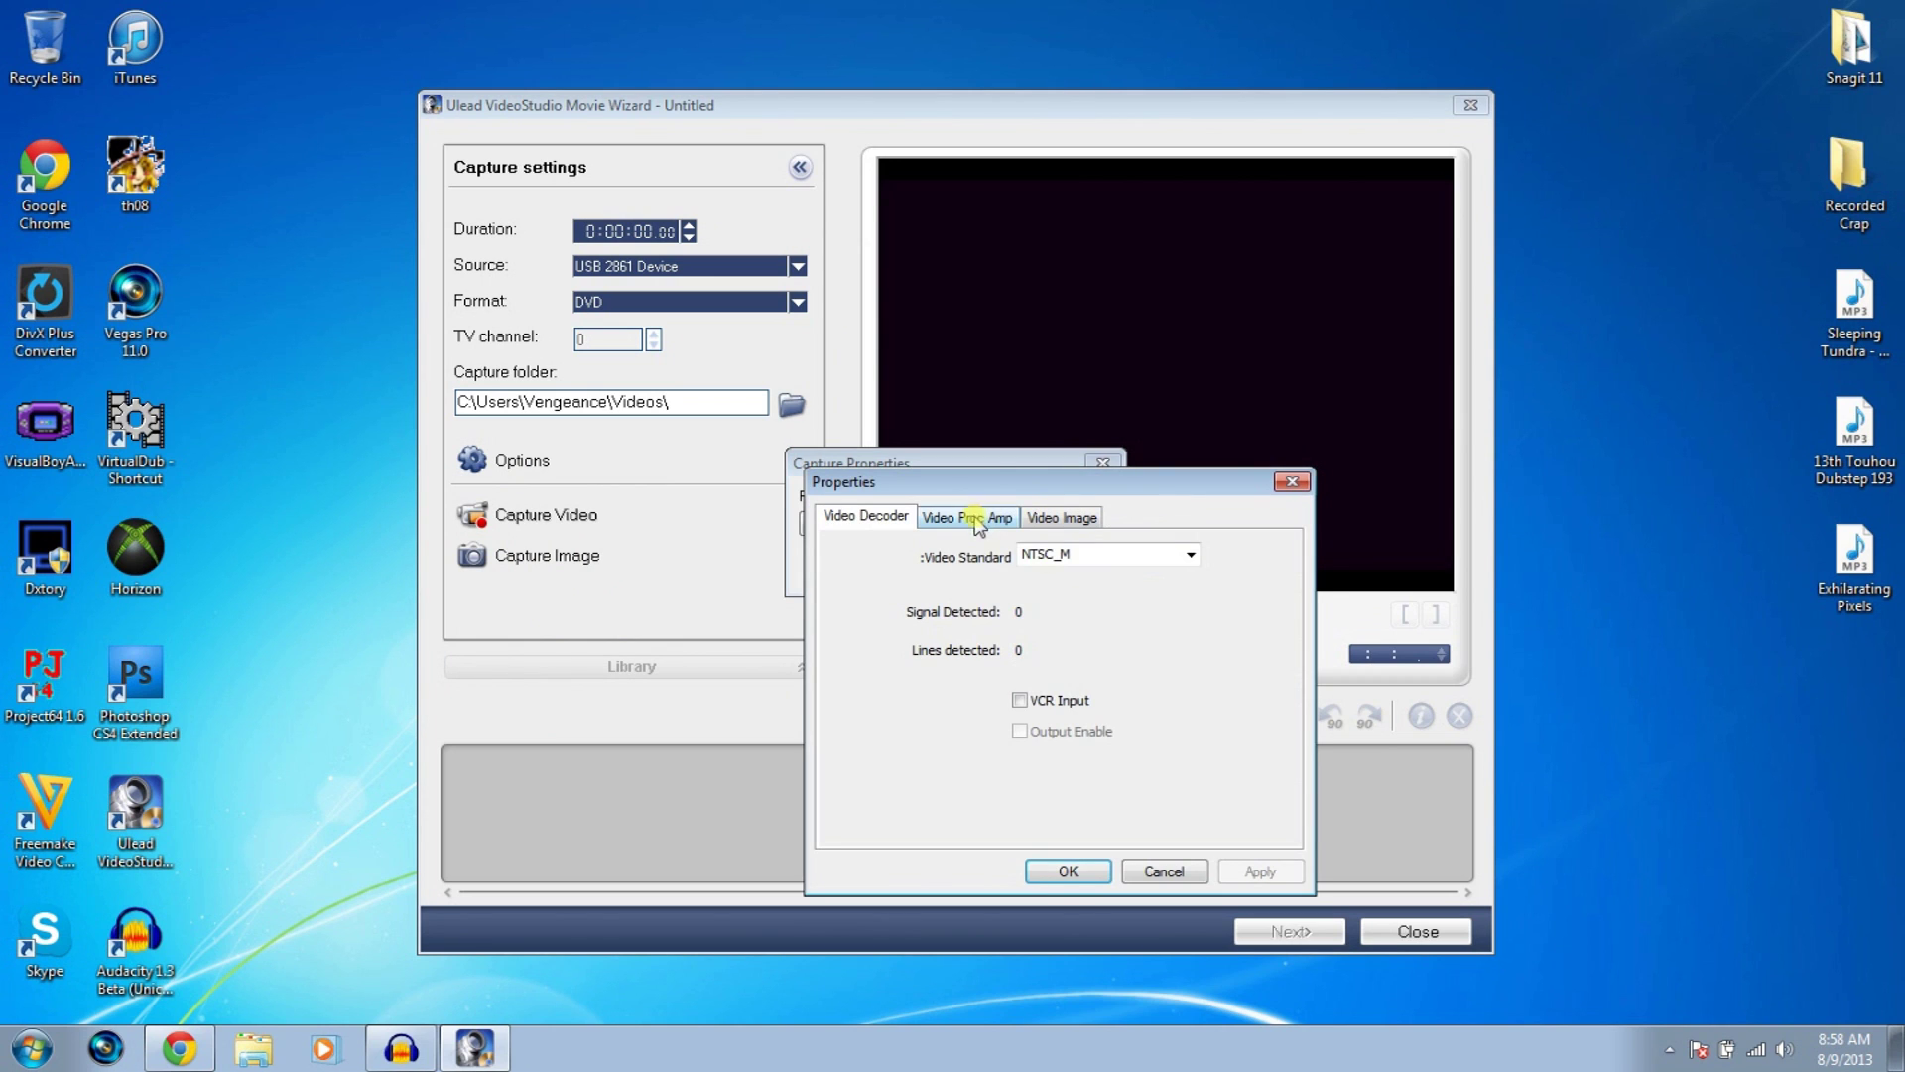
pyautogui.click(982, 517)
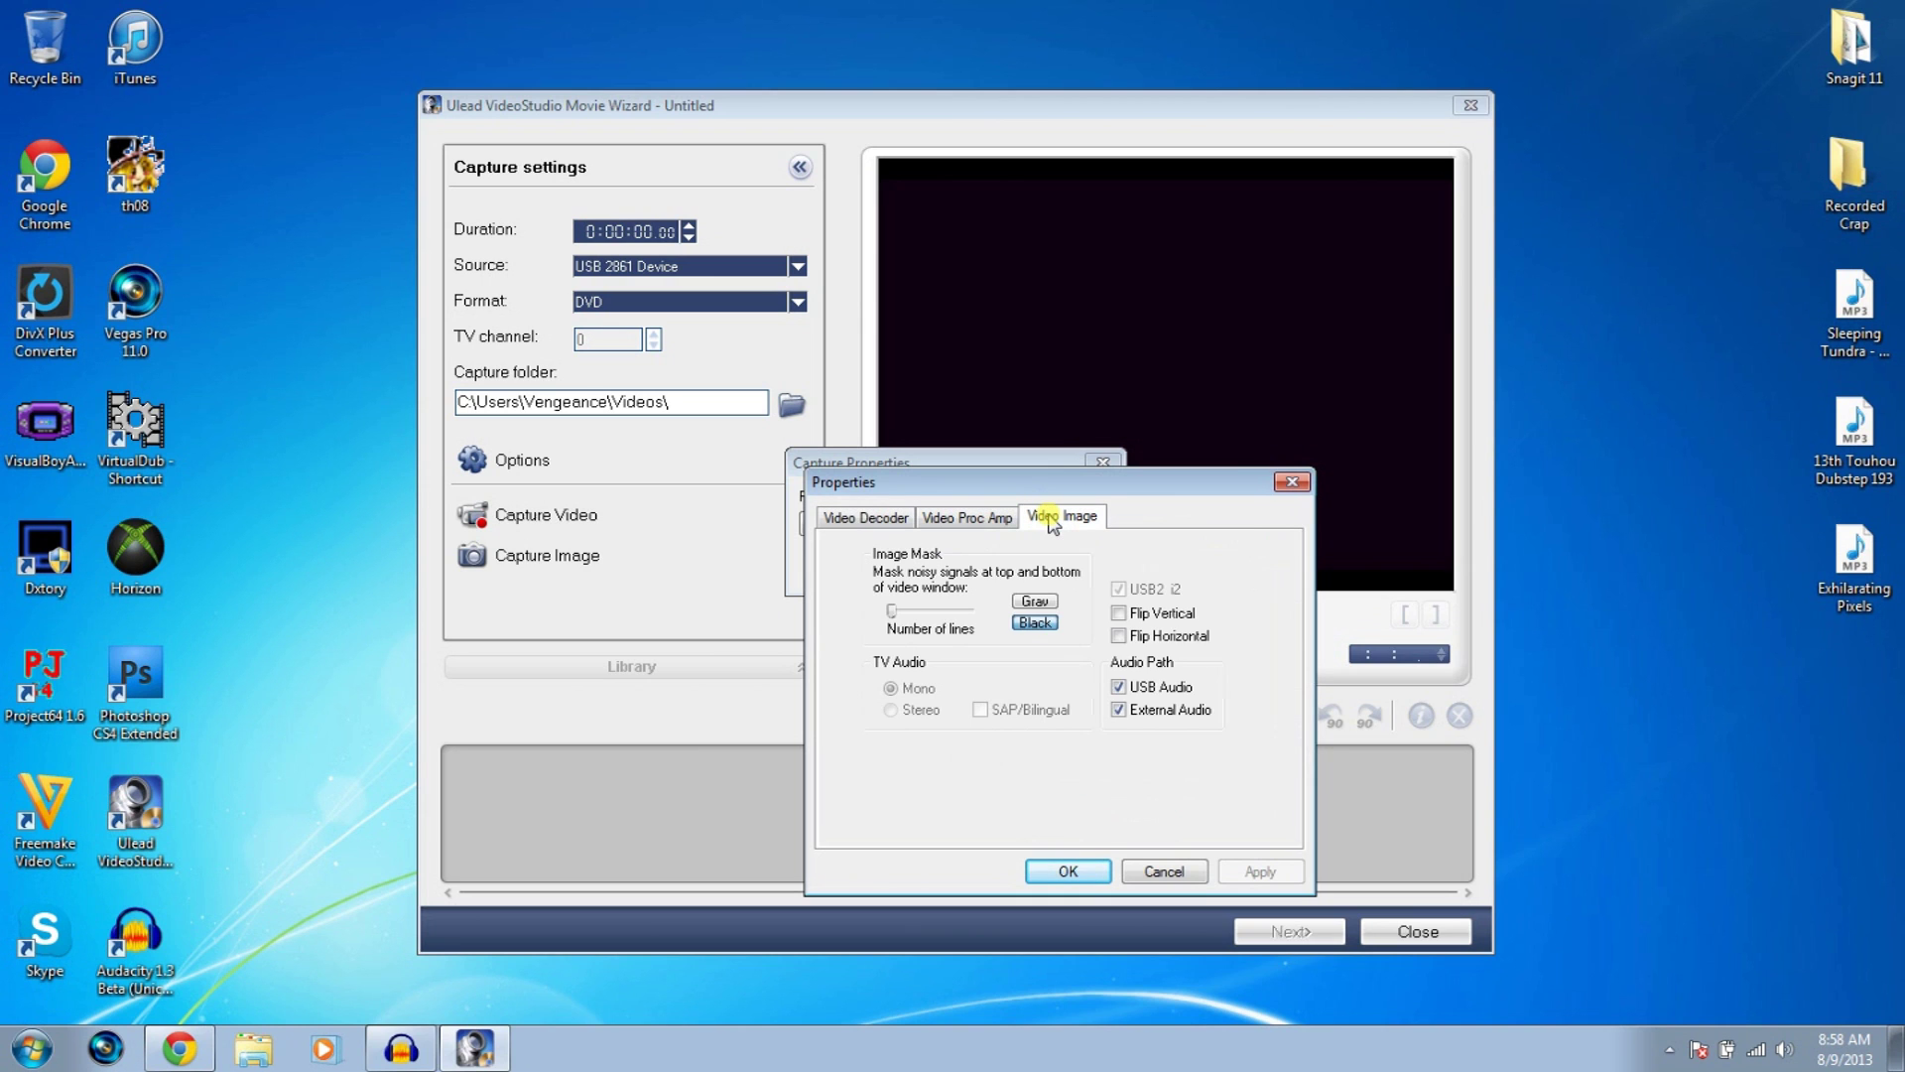
pyautogui.click(1075, 865)
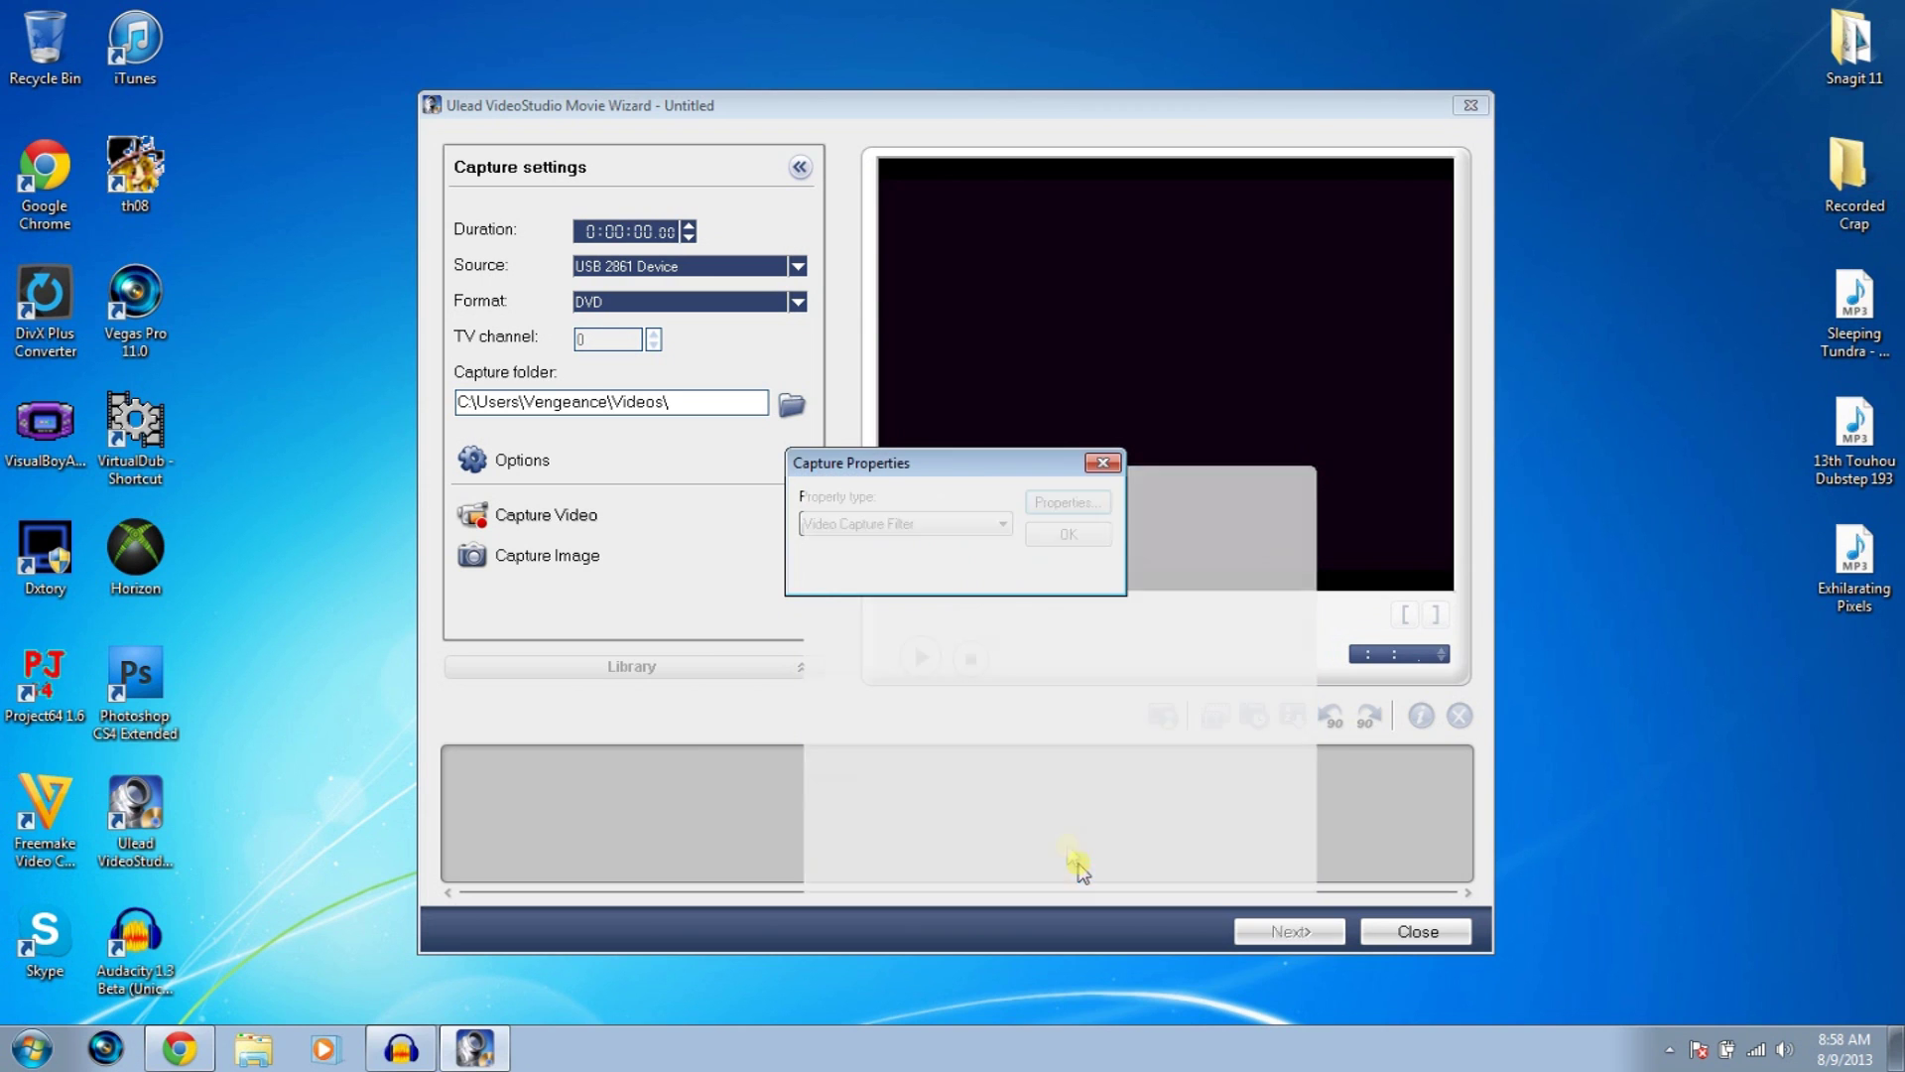
# Set the Video Capture Pin output size to 720 x 480 and apply it
pyautogui.click(927, 523)
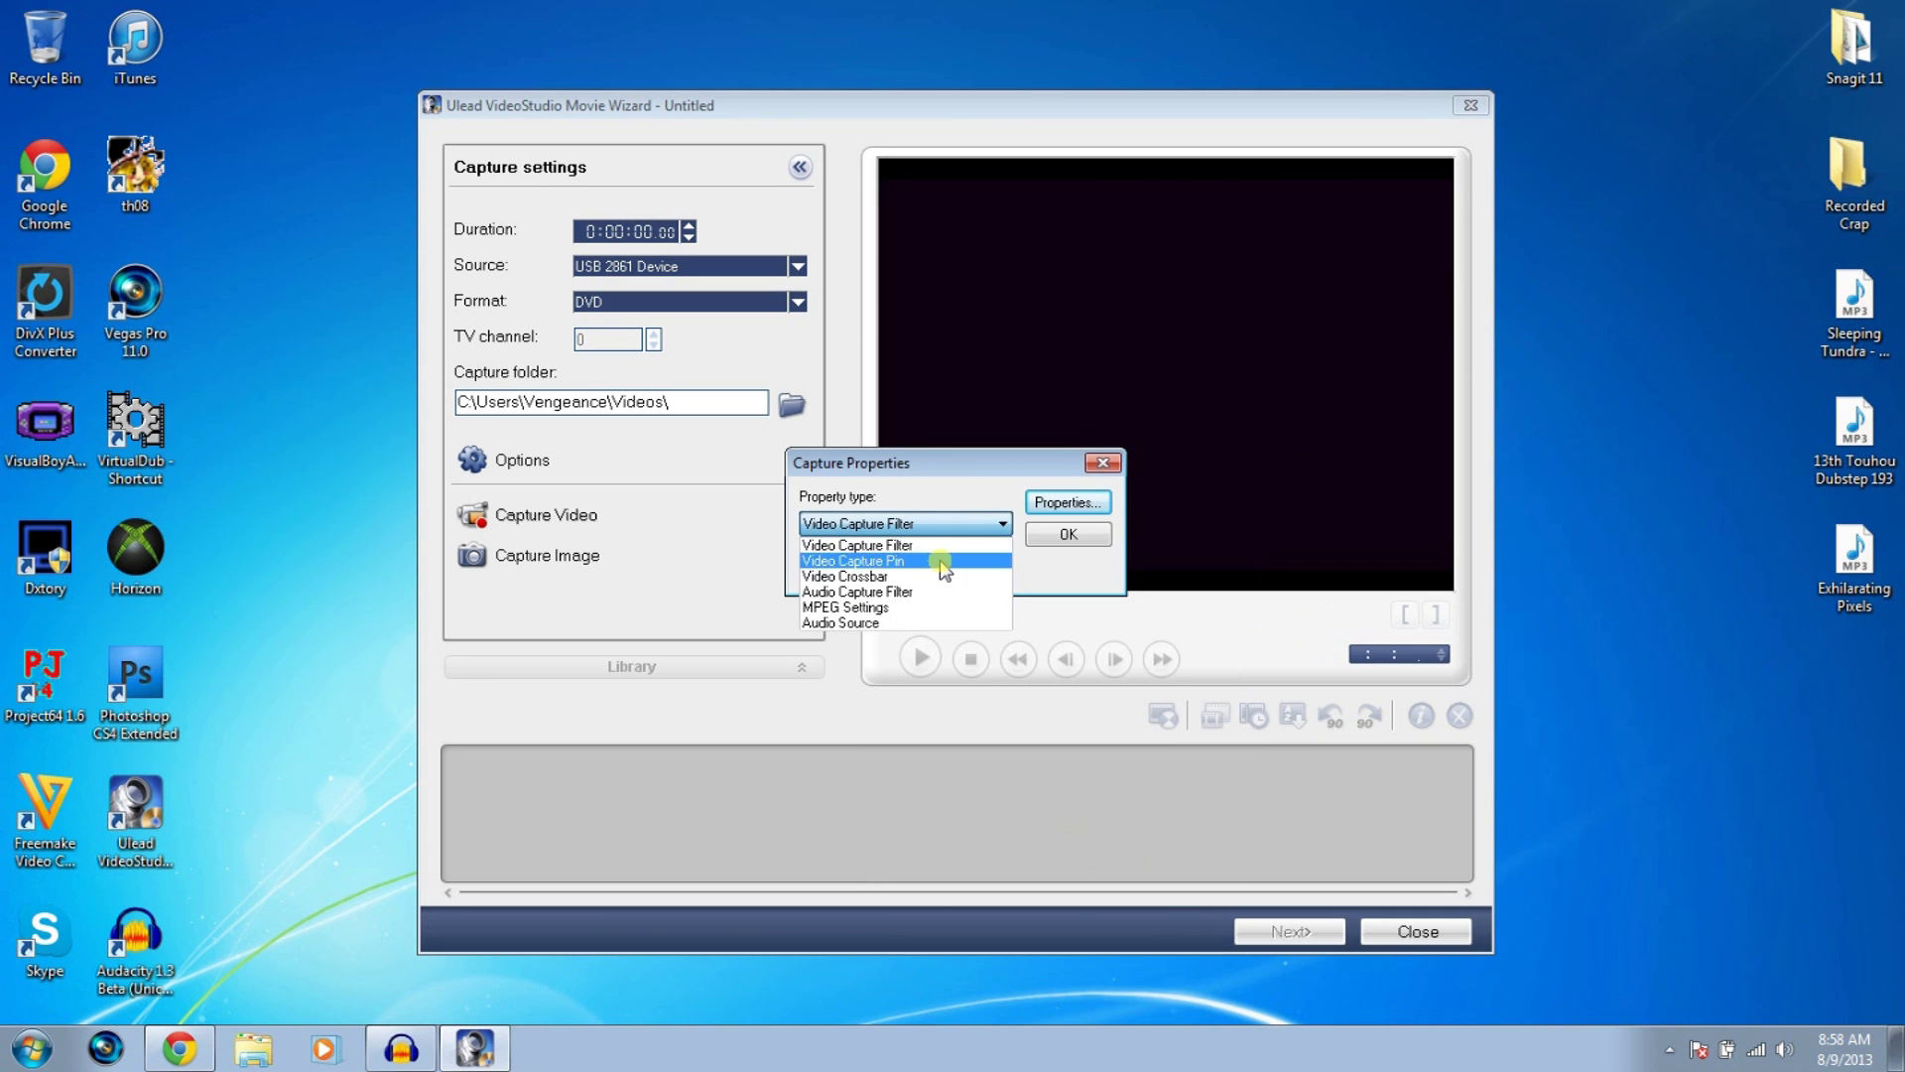
pyautogui.click(942, 566)
pyautogui.click(1069, 500)
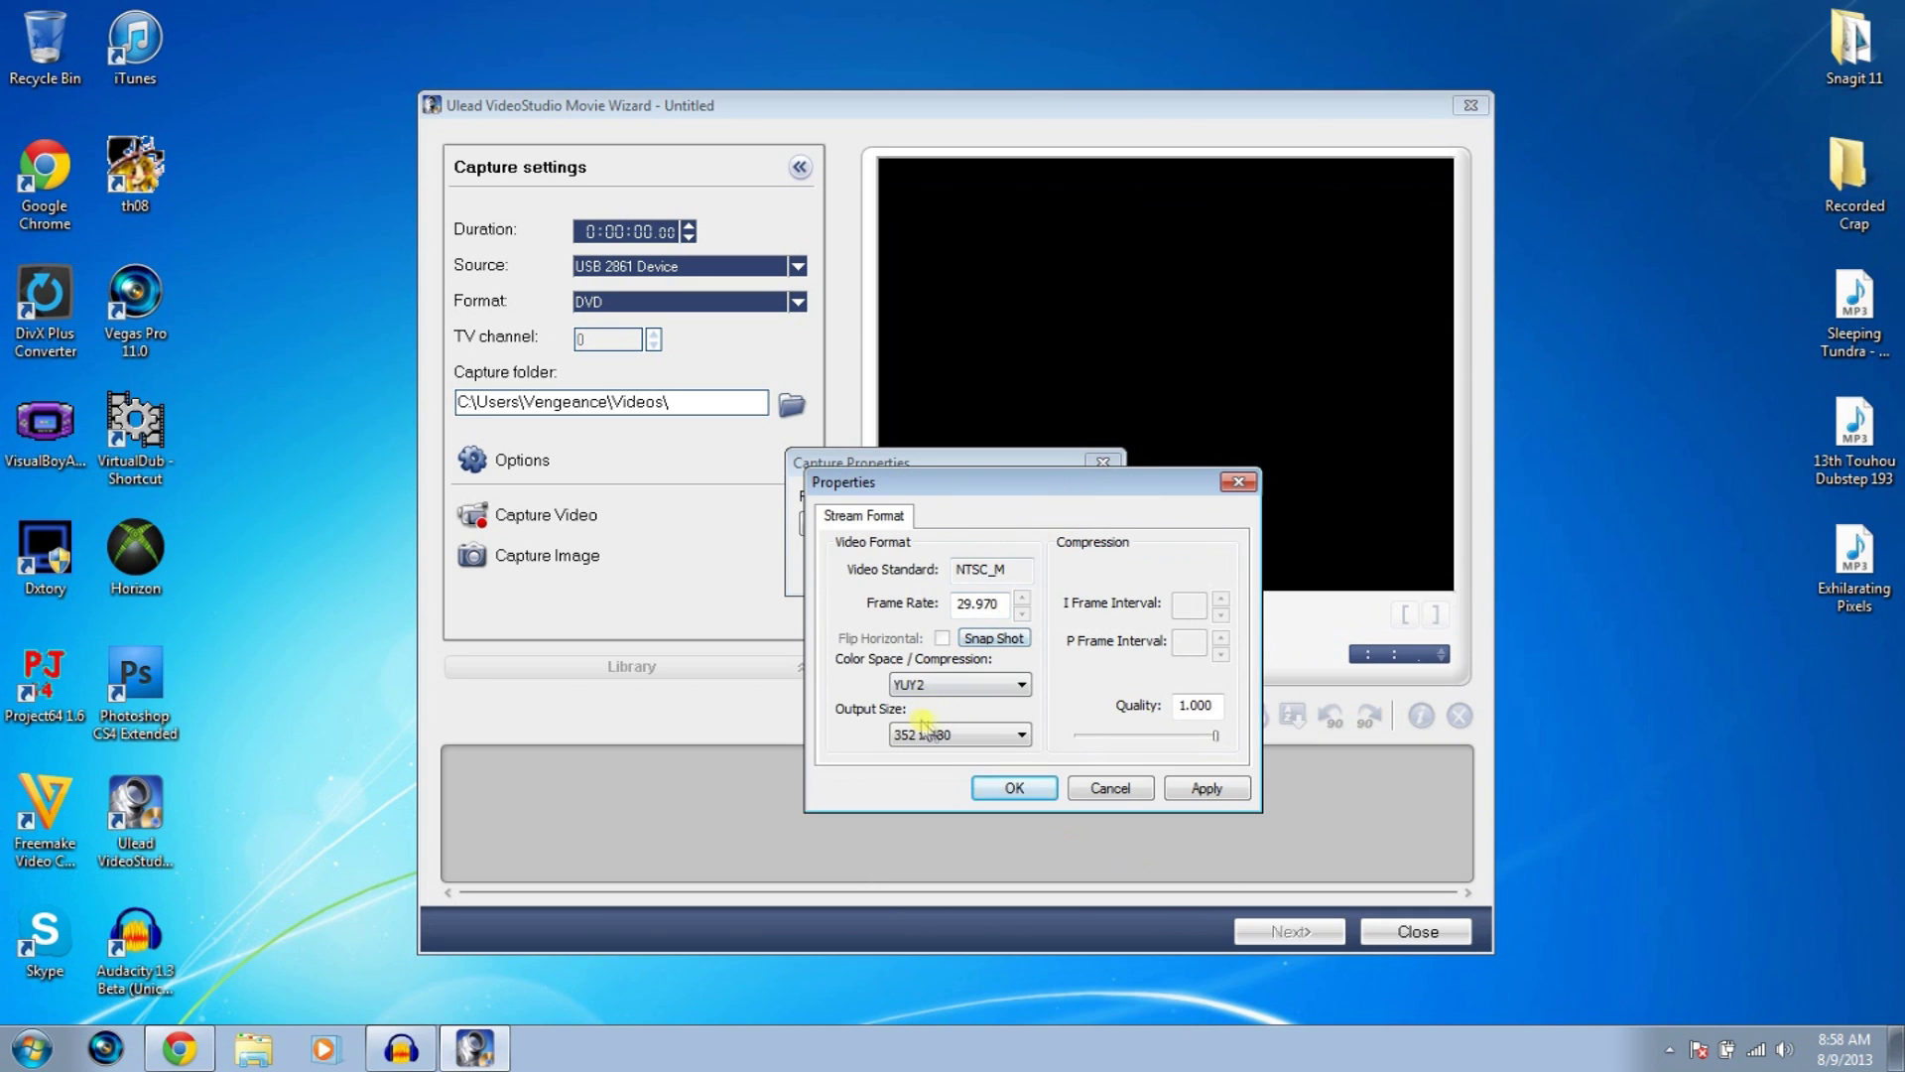
pyautogui.click(924, 734)
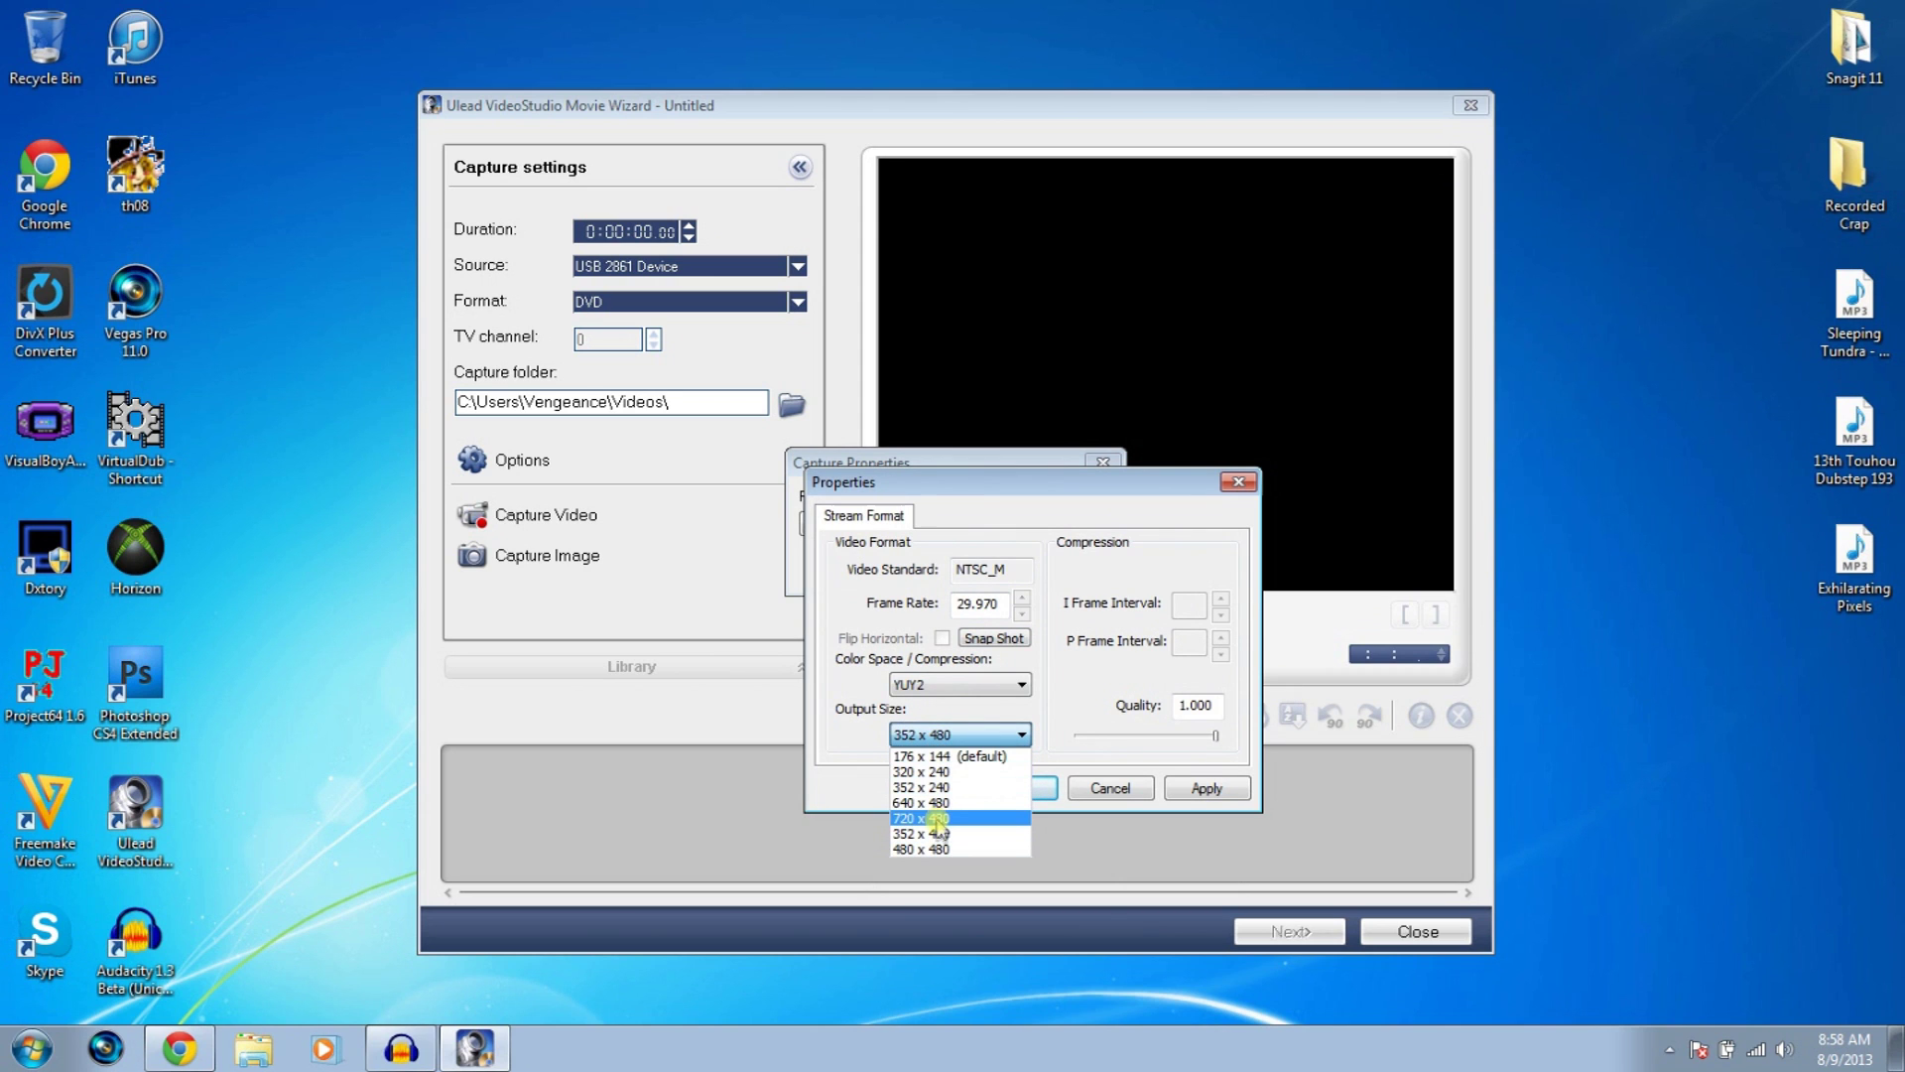
pyautogui.click(938, 819)
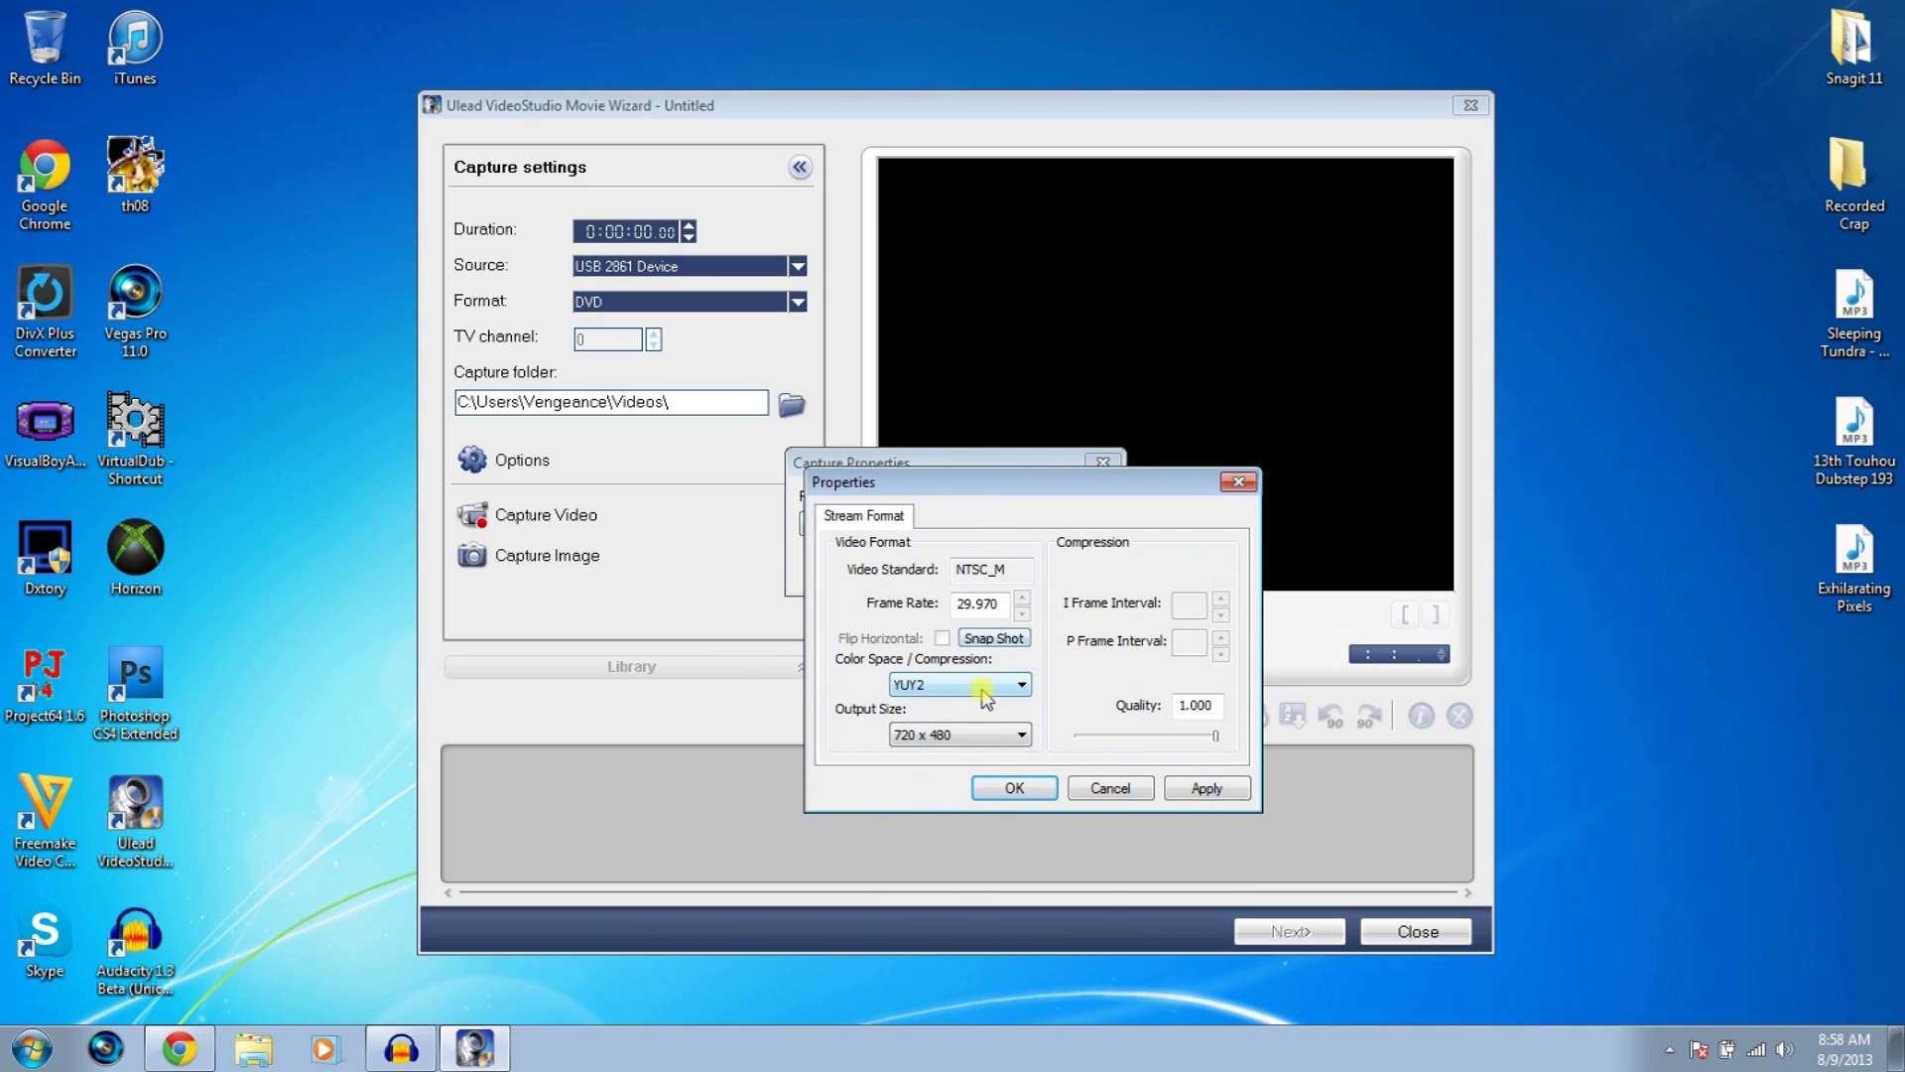
pyautogui.click(1207, 788)
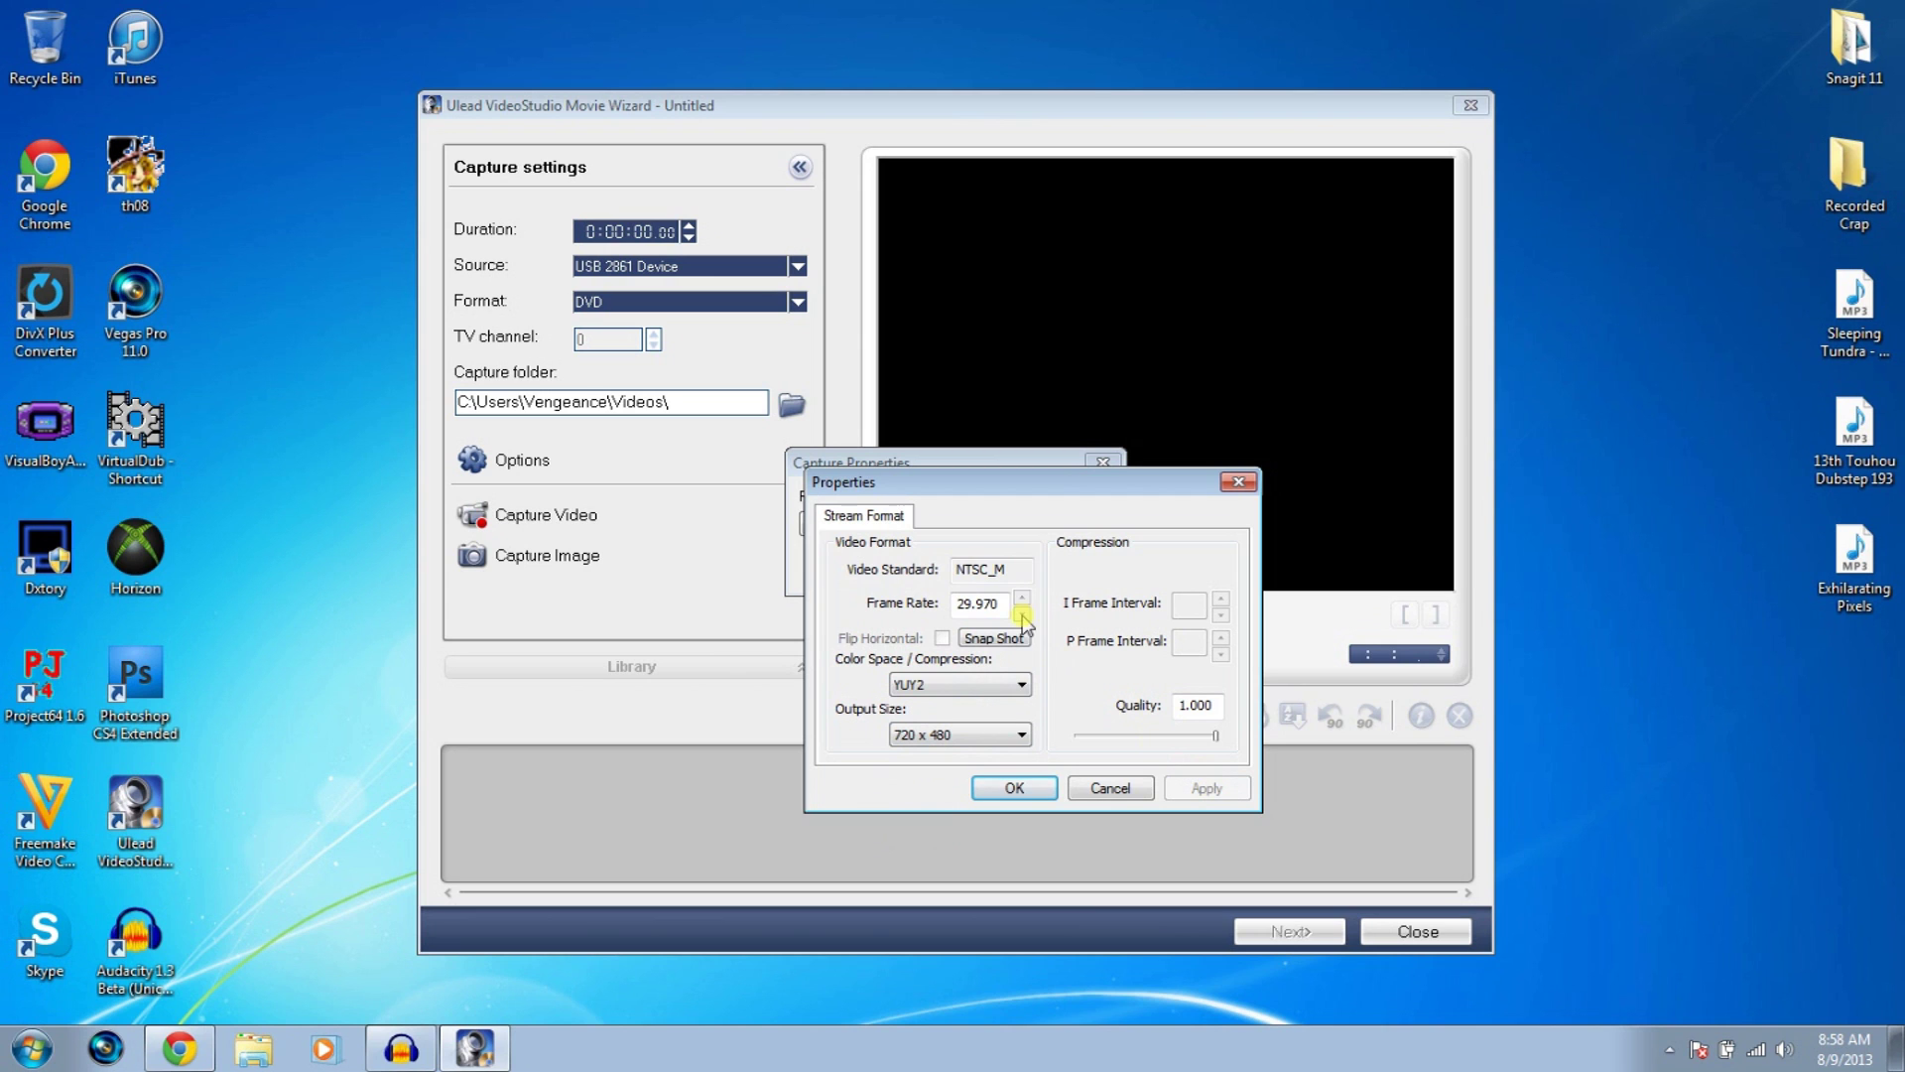
pyautogui.click(1011, 790)
# Review the Video Crossbar and Audio Capture Filter properties and accept them as they are
pyautogui.click(889, 526)
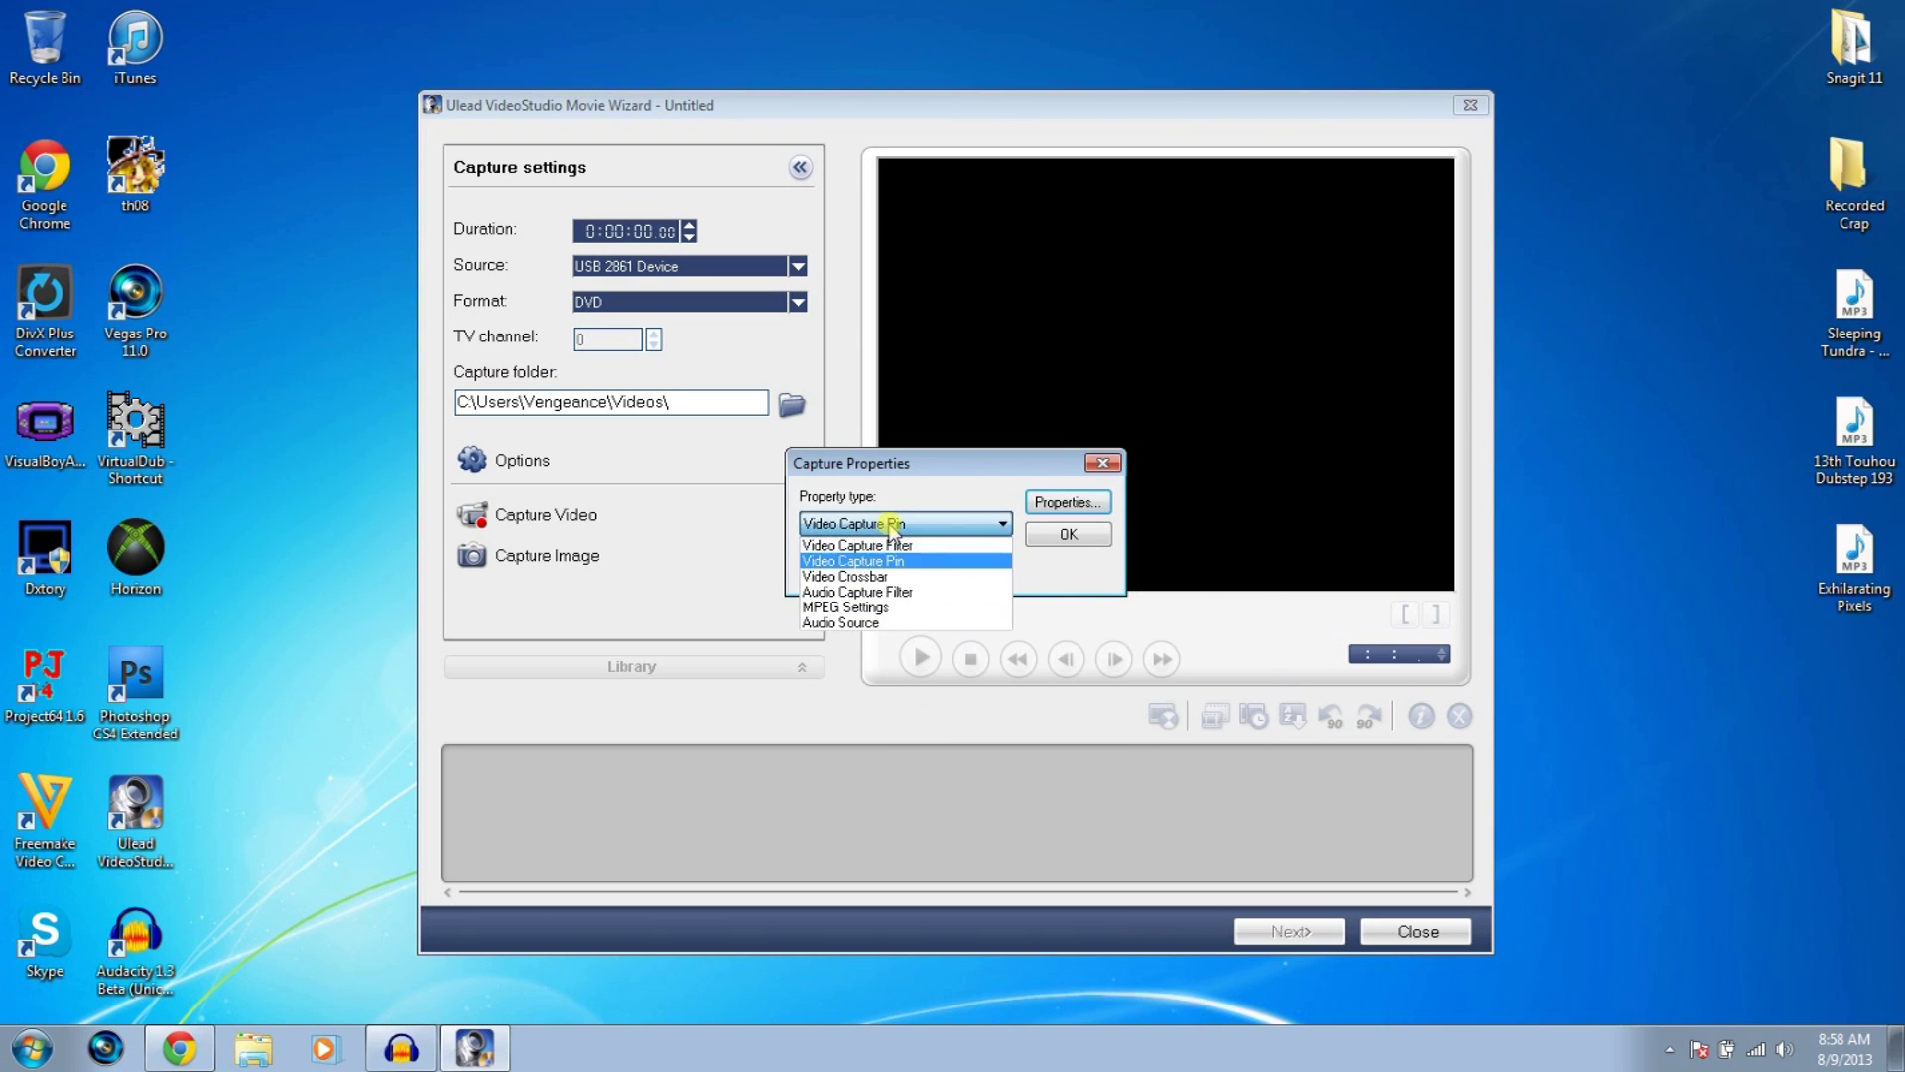
pyautogui.click(897, 575)
pyautogui.click(1054, 502)
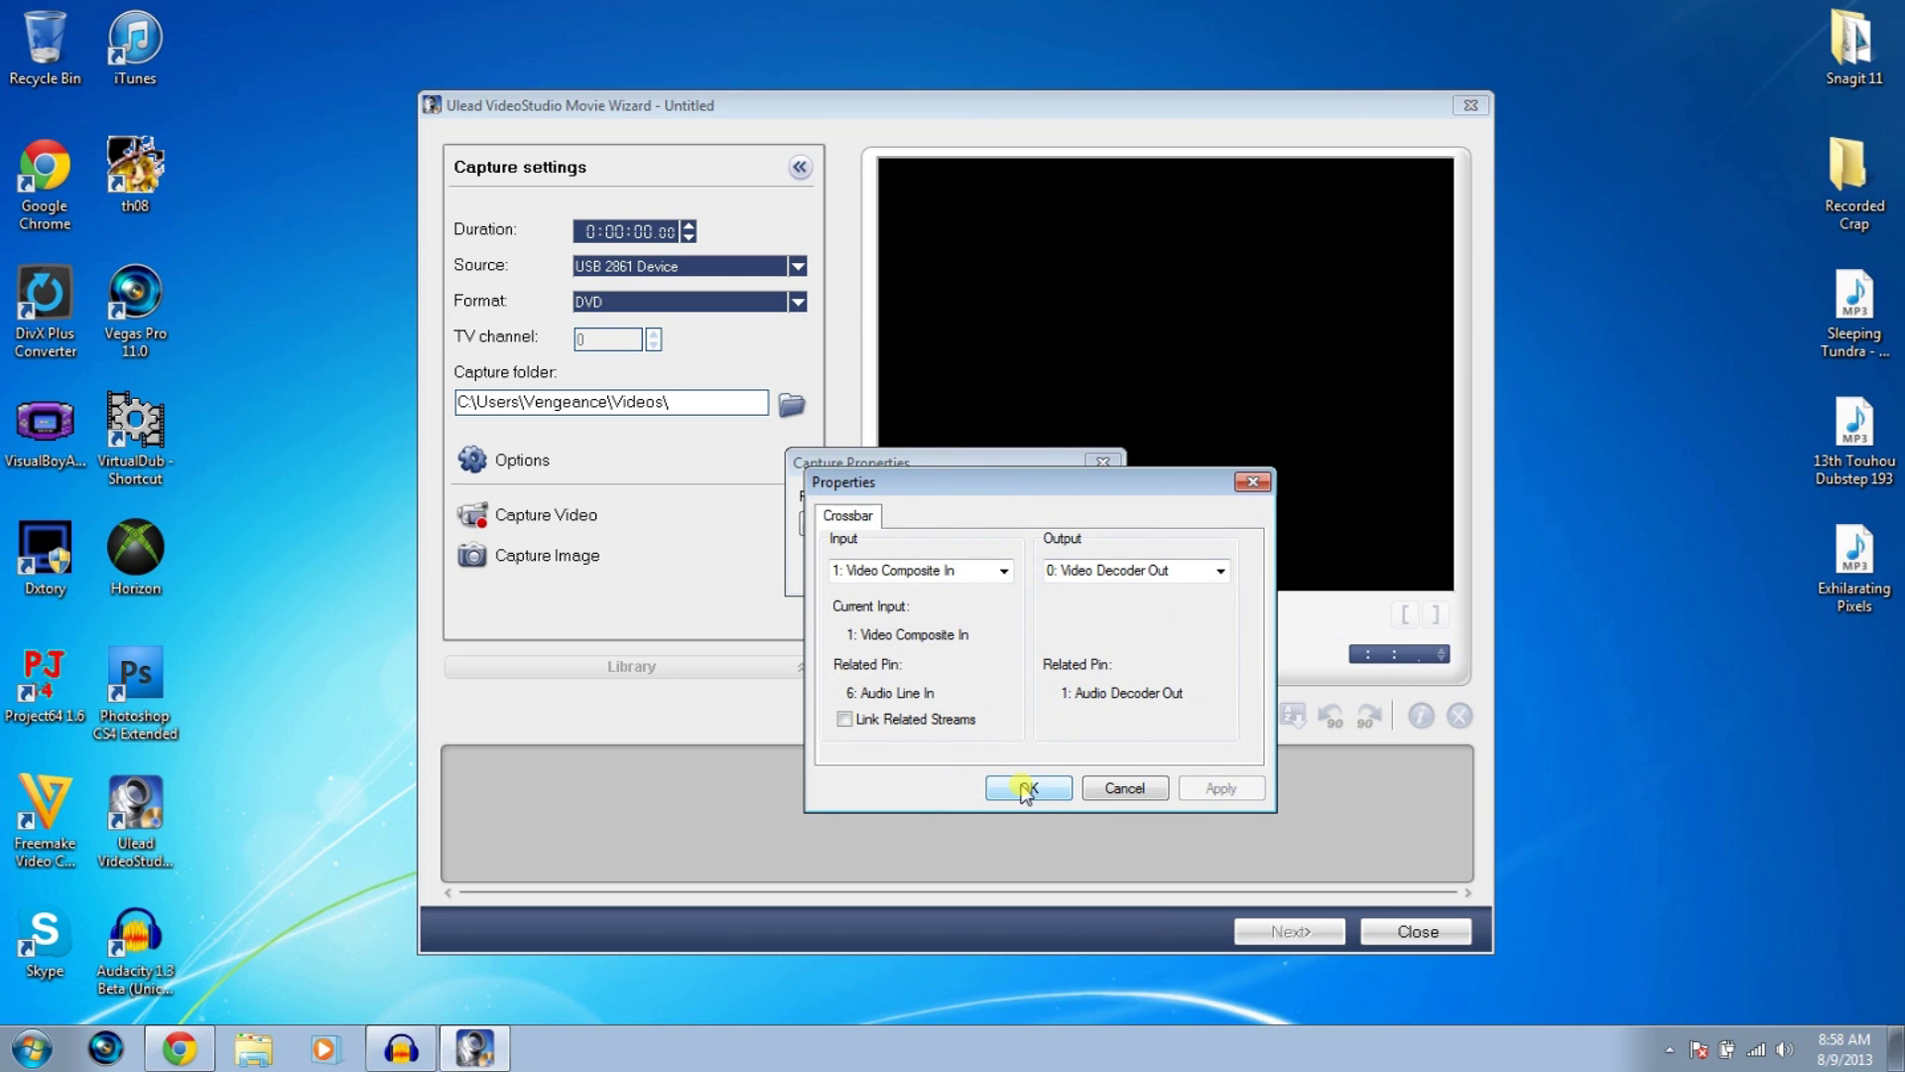
pyautogui.click(1027, 788)
pyautogui.click(906, 523)
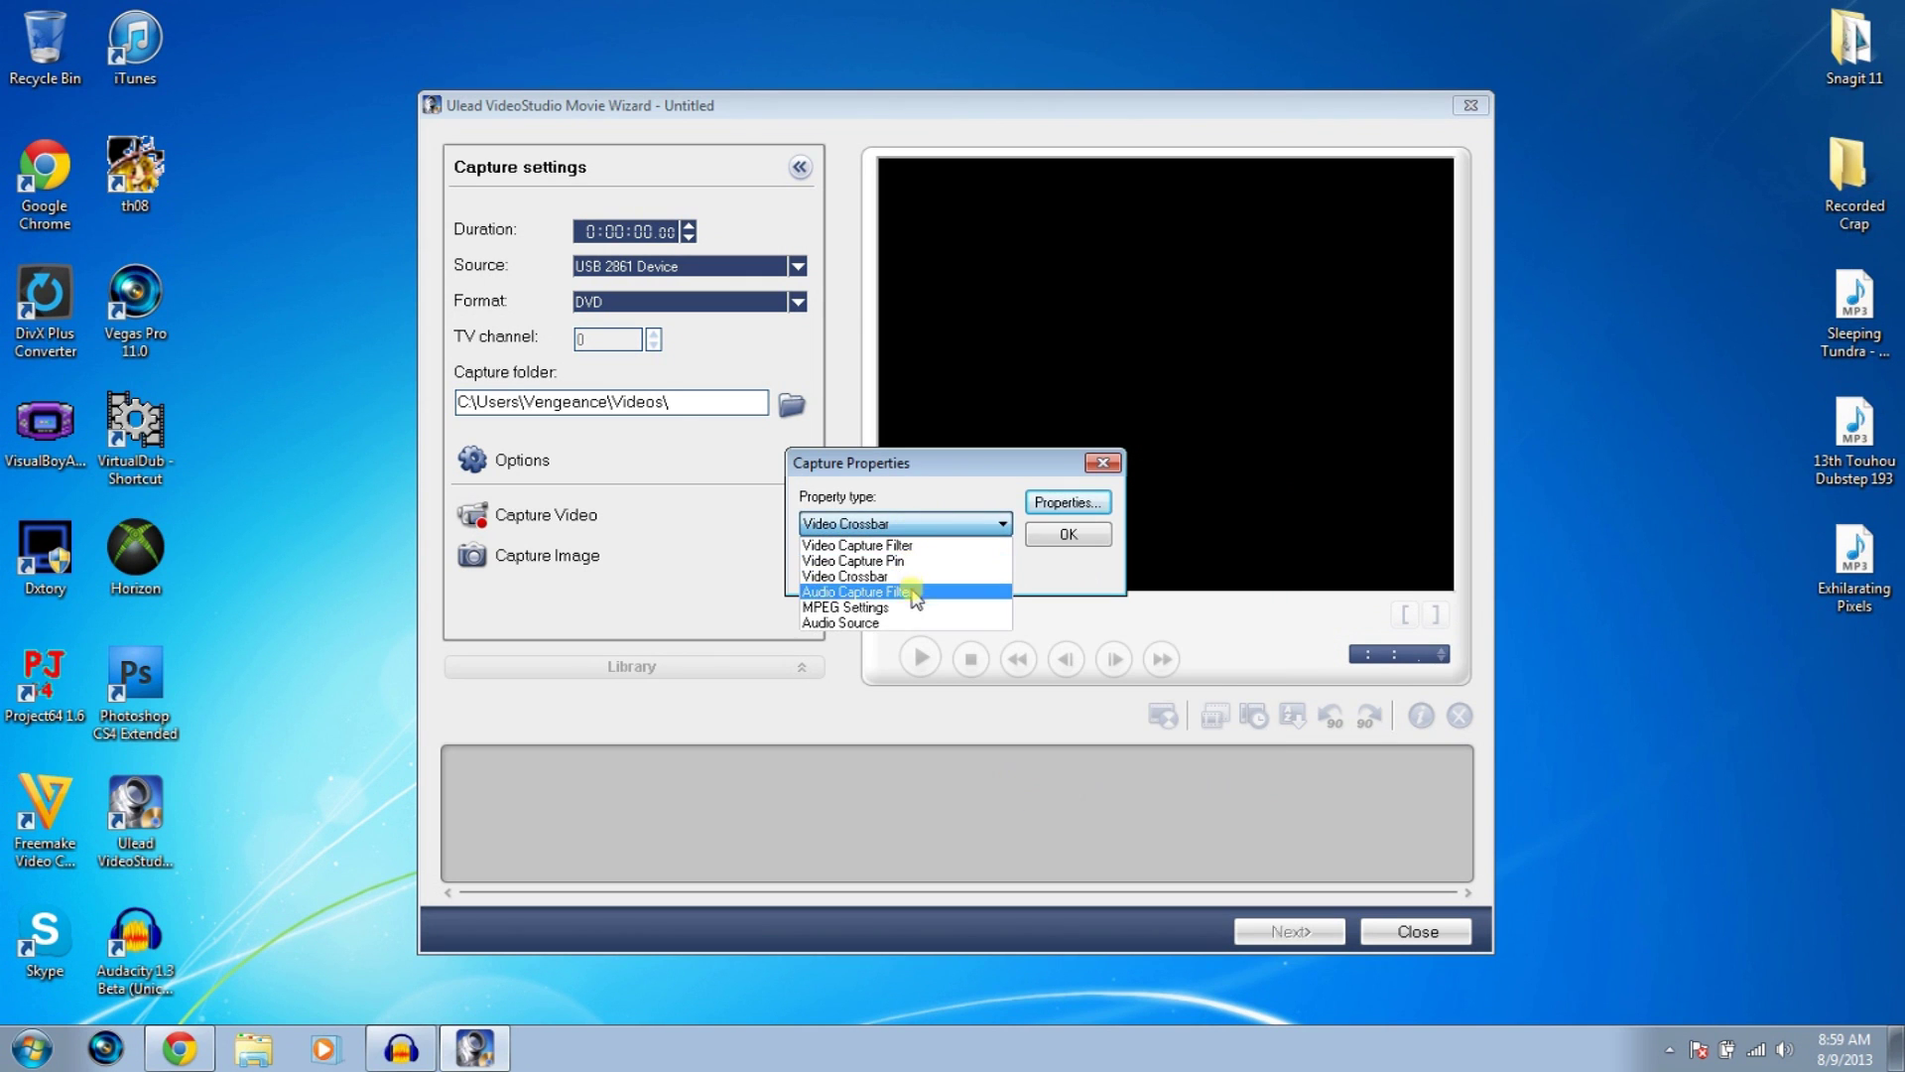
pyautogui.click(915, 592)
pyautogui.click(1039, 503)
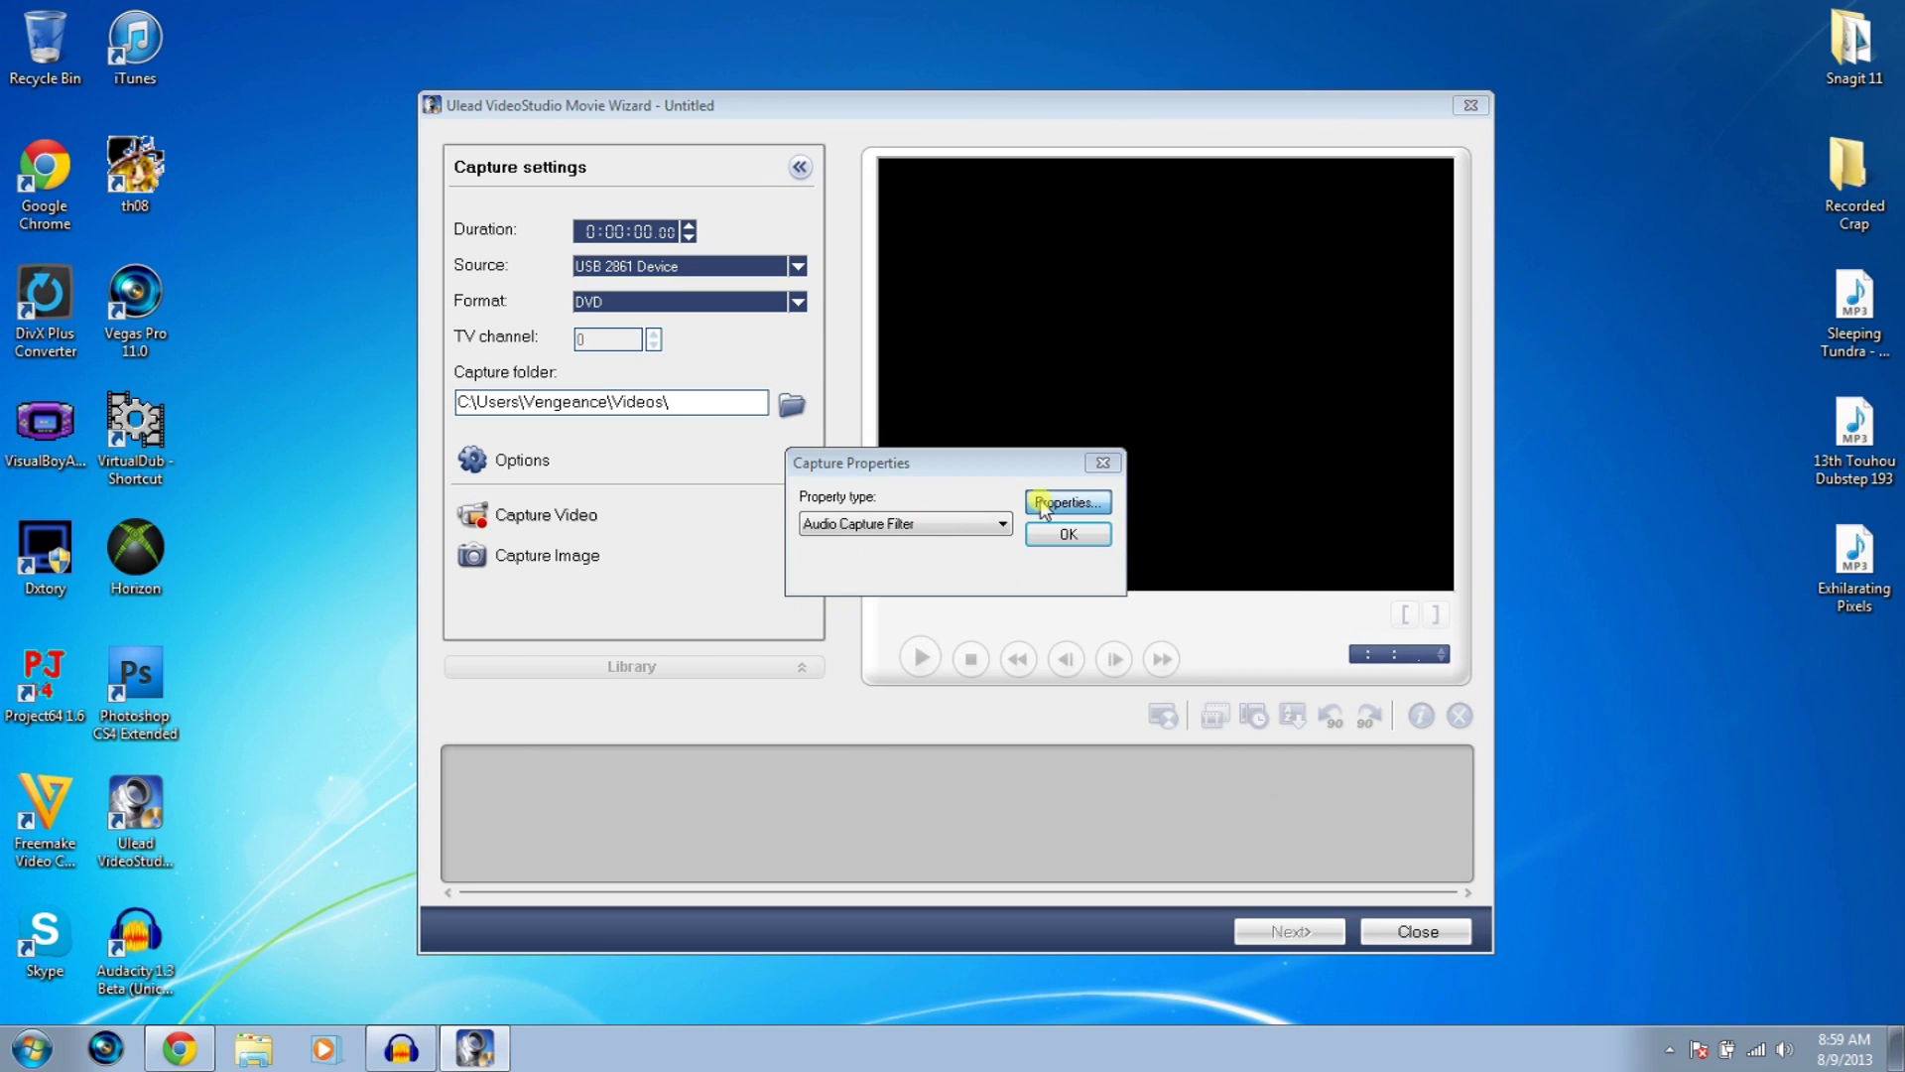
pyautogui.click(1040, 776)
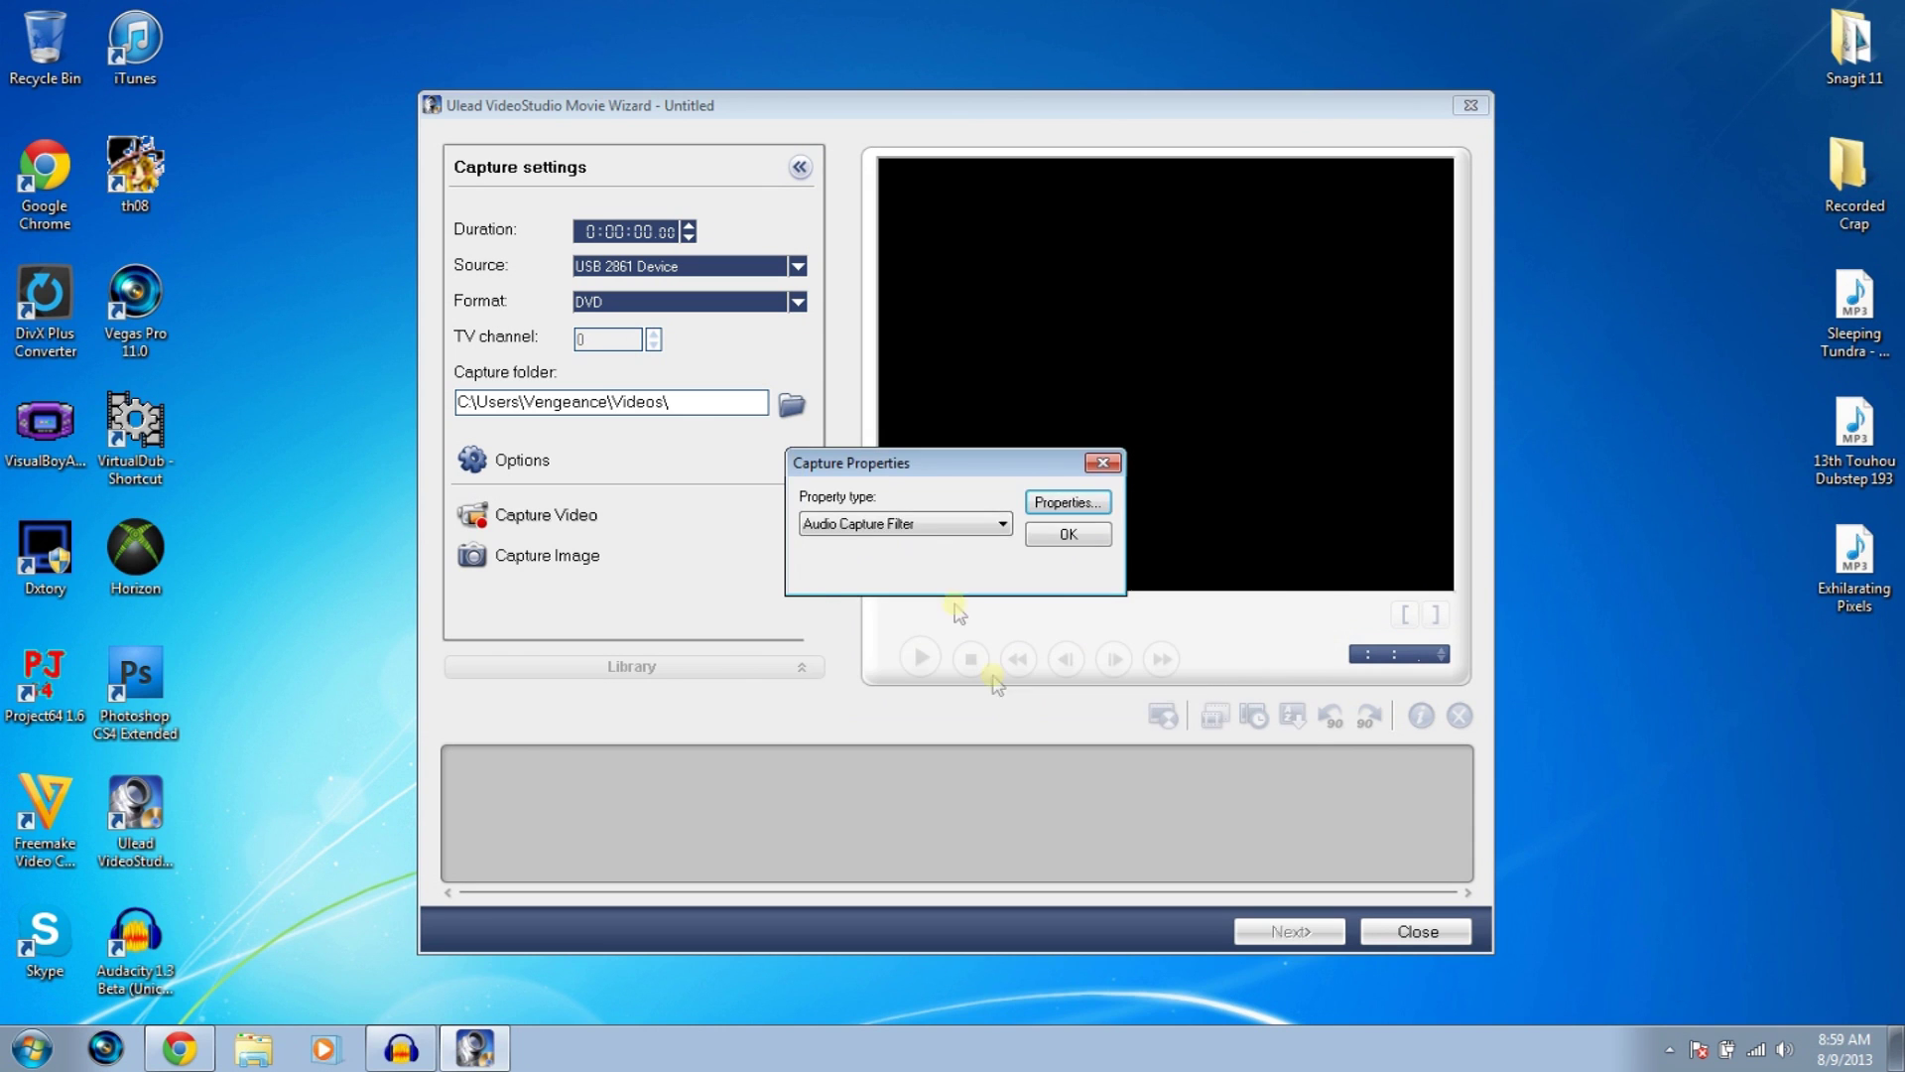
# Set the capture properties' MPEG settings to the DVD NTSC (720x480) template with a 16:9 display aspect ratio and accept them
pyautogui.click(929, 525)
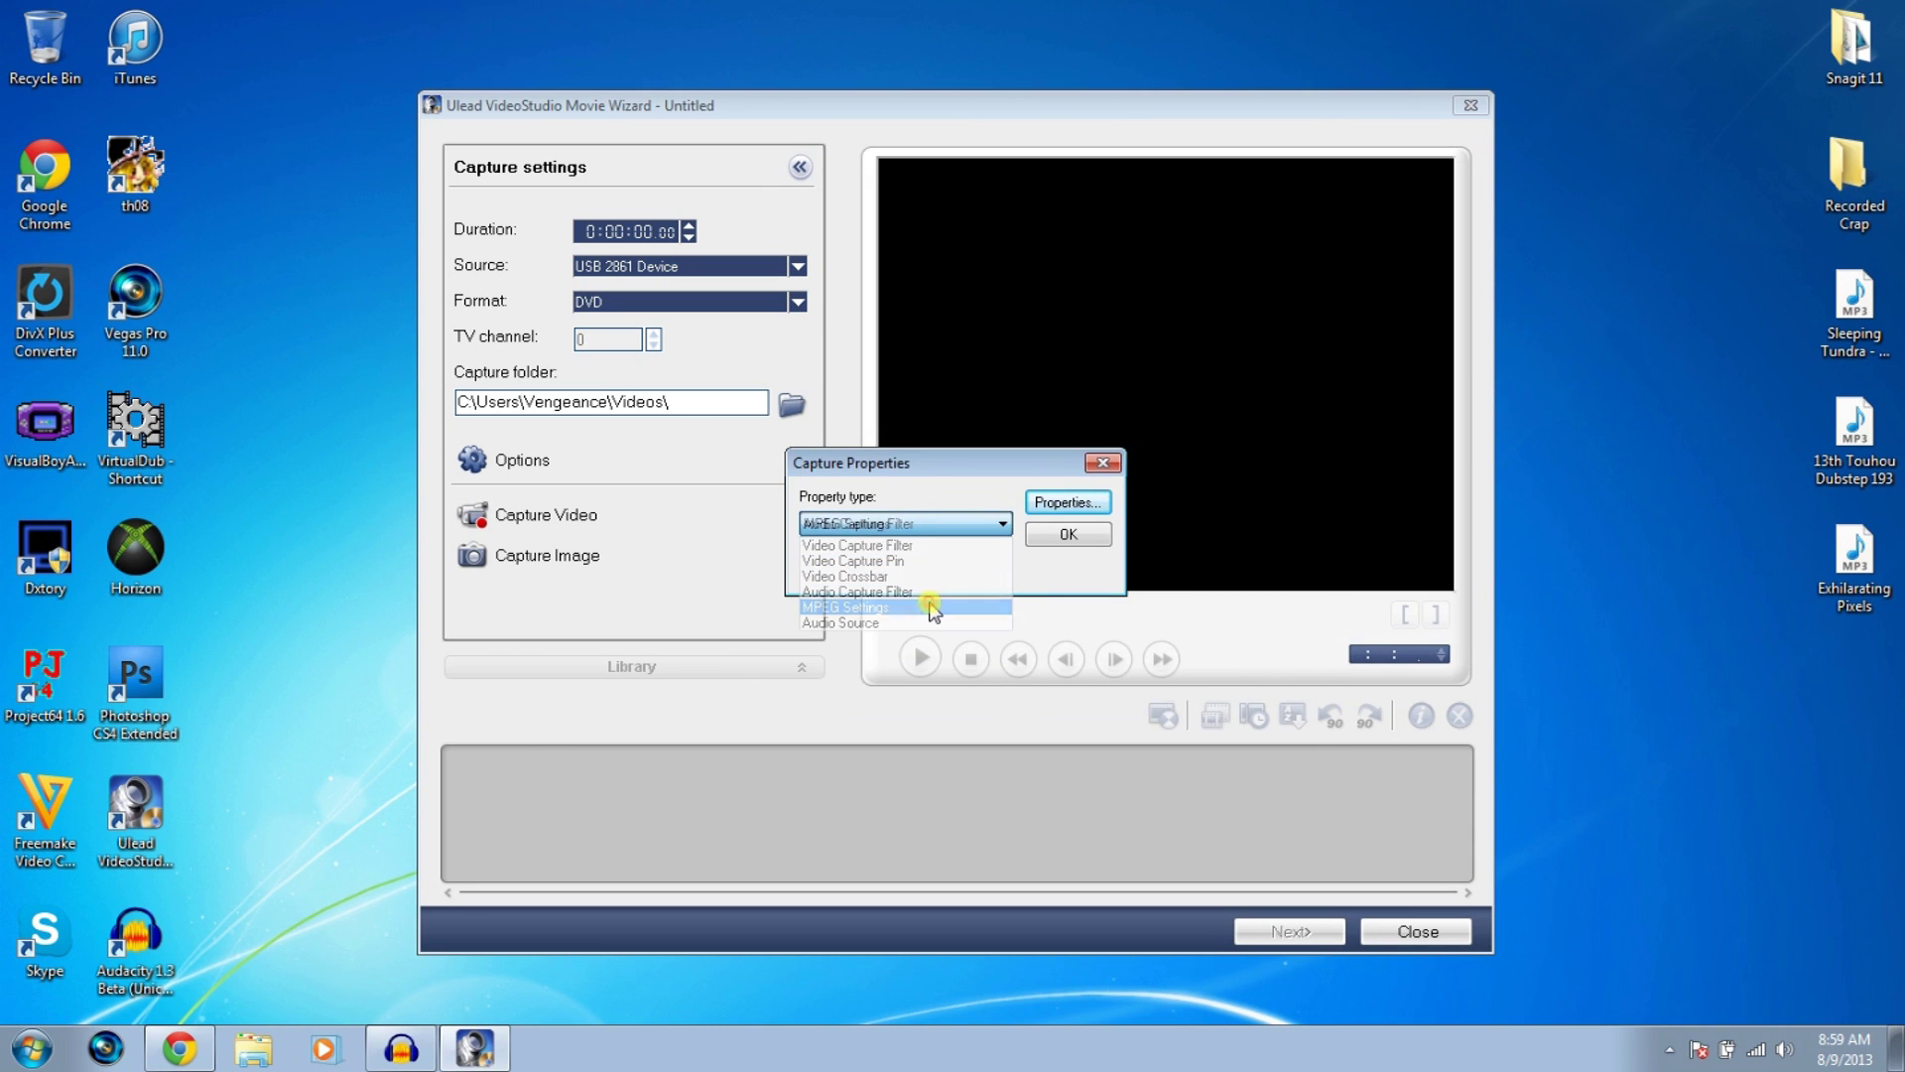
pyautogui.click(931, 608)
pyautogui.click(1052, 501)
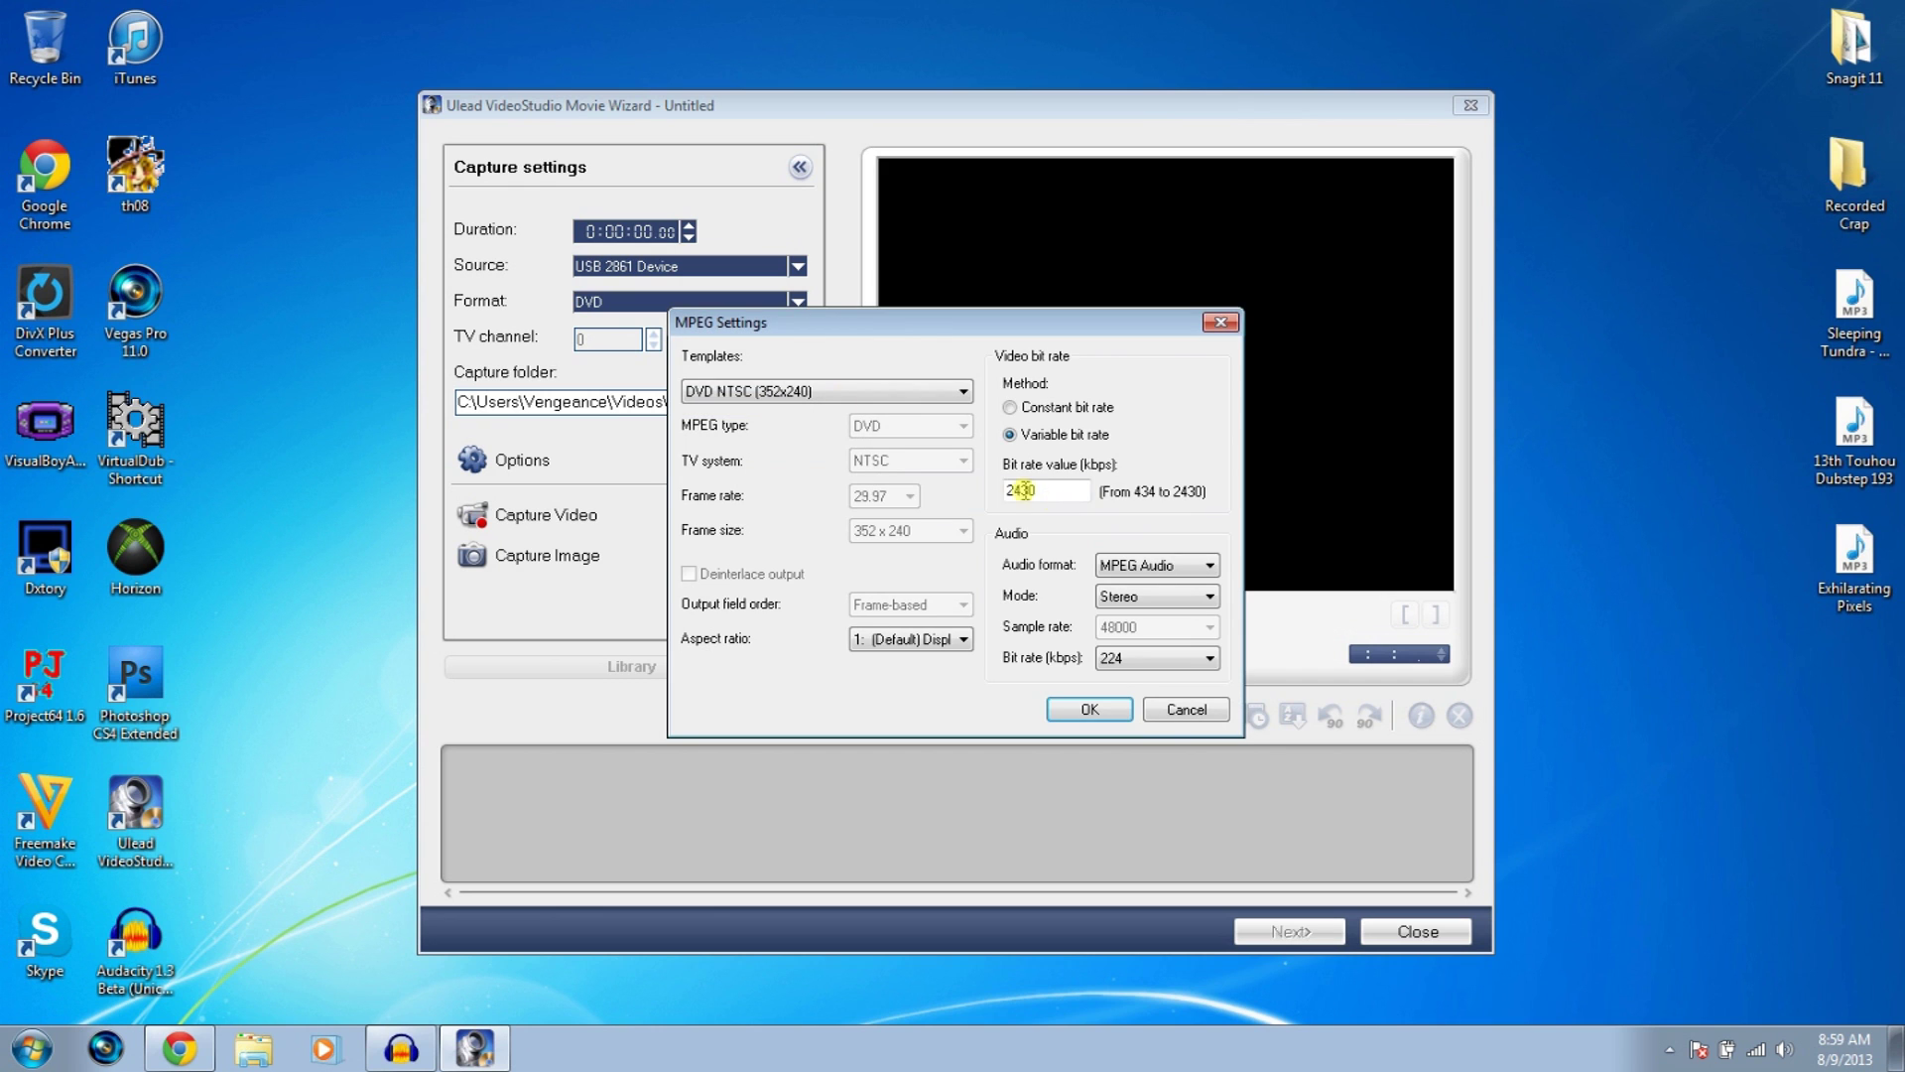
pyautogui.click(797, 390)
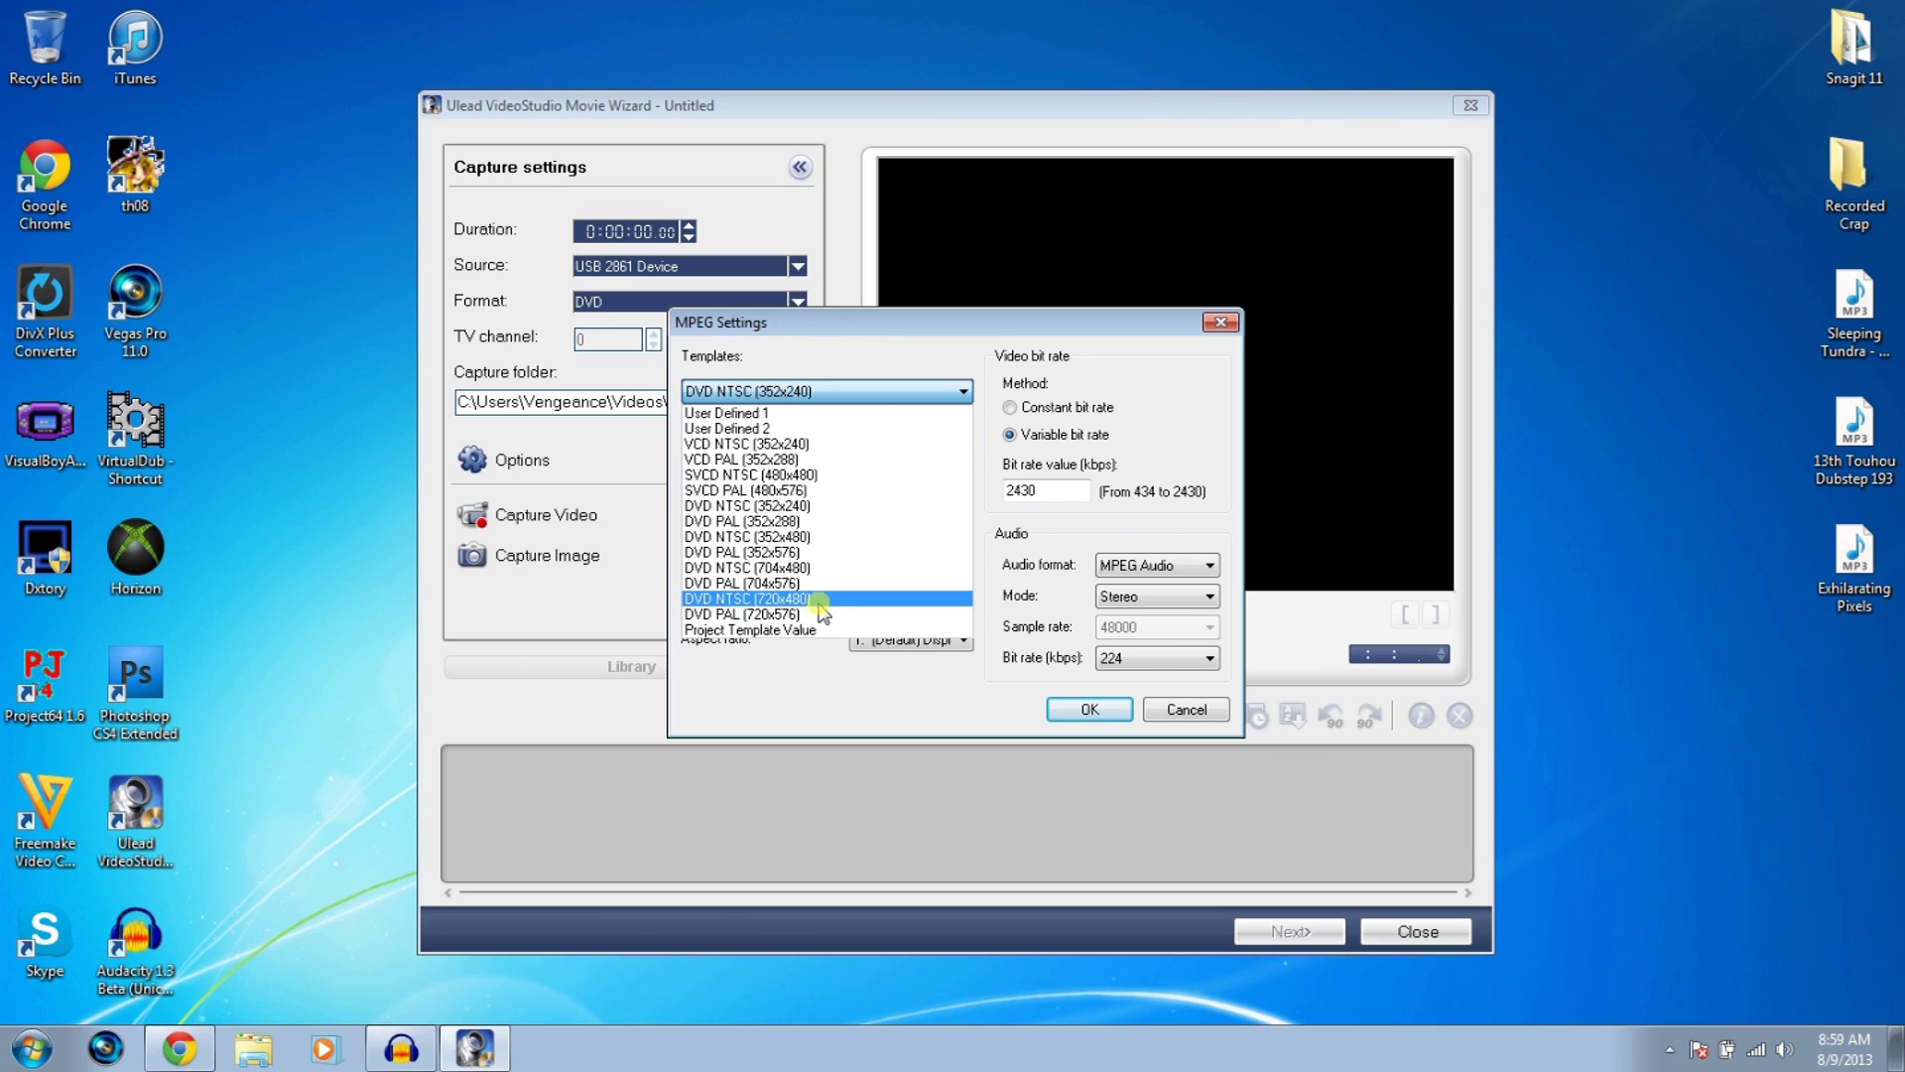
pyautogui.click(794, 599)
pyautogui.click(937, 640)
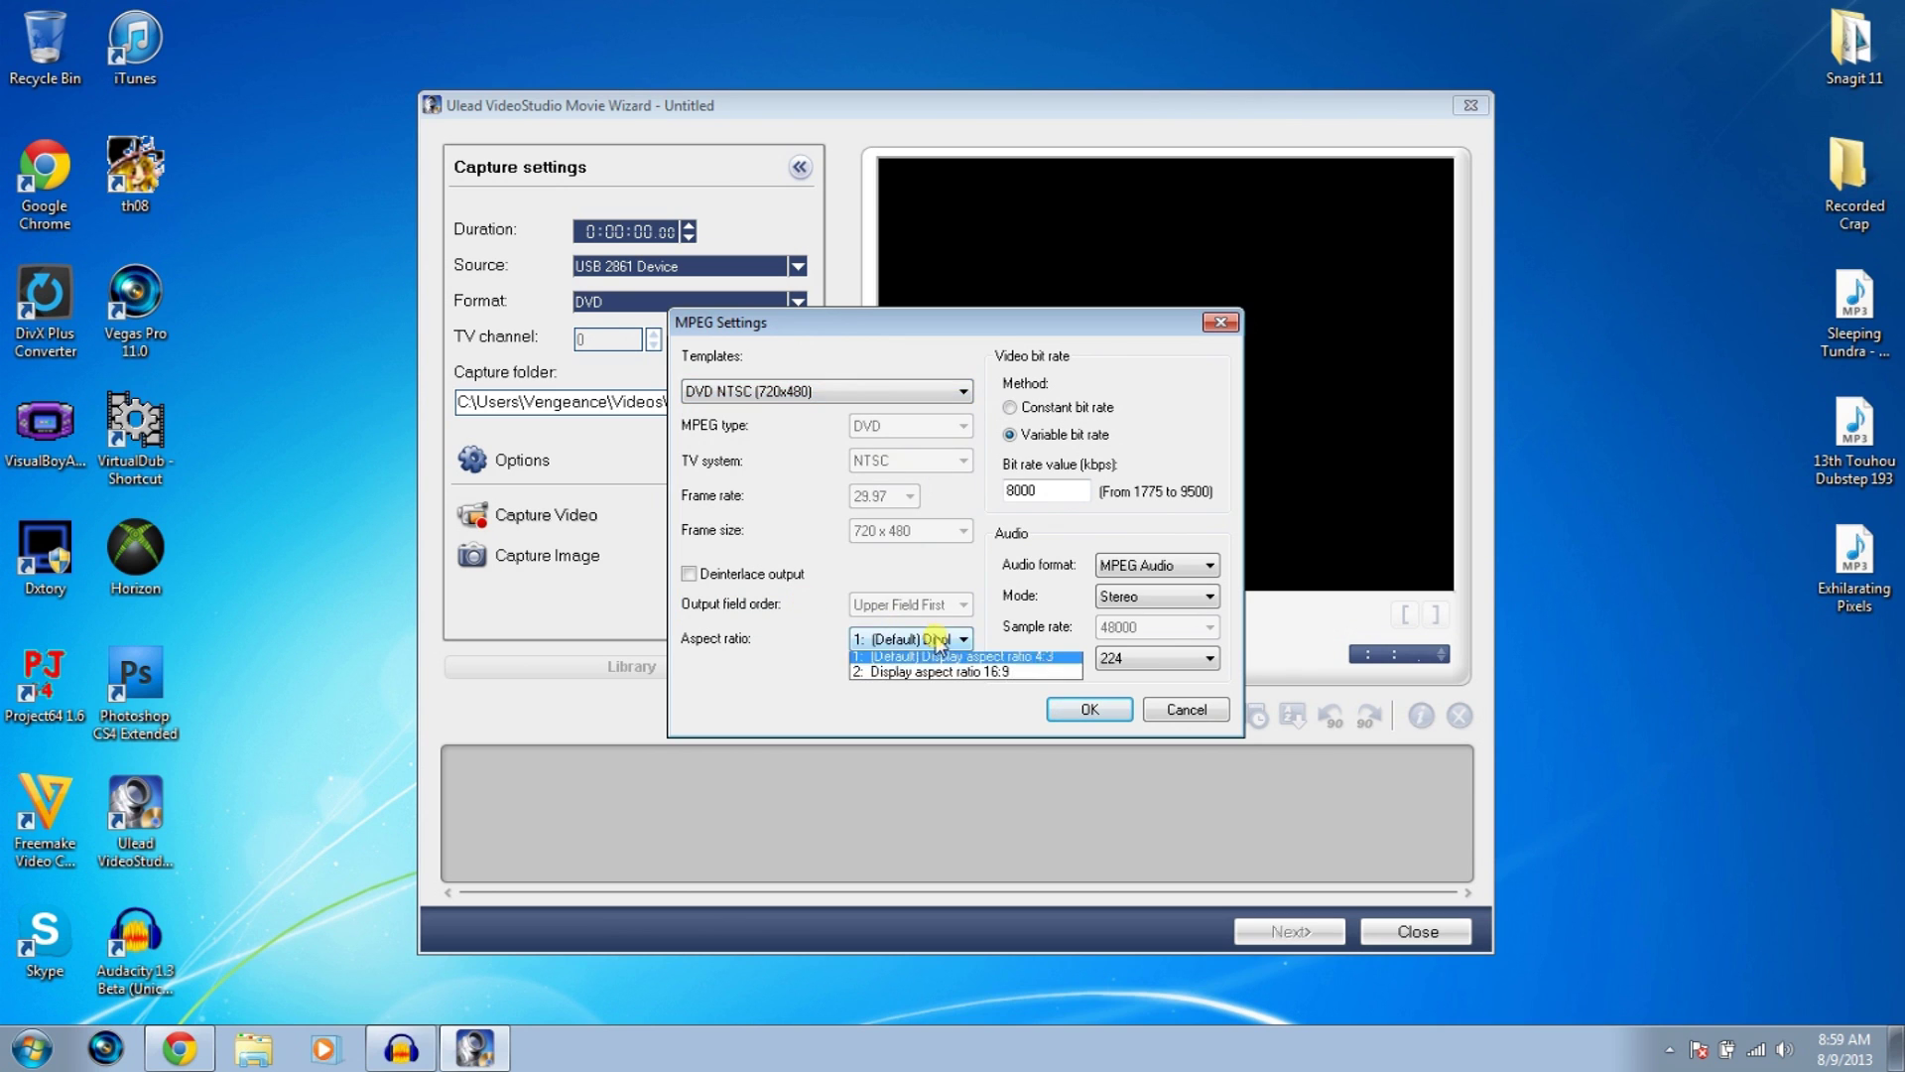
pyautogui.click(971, 678)
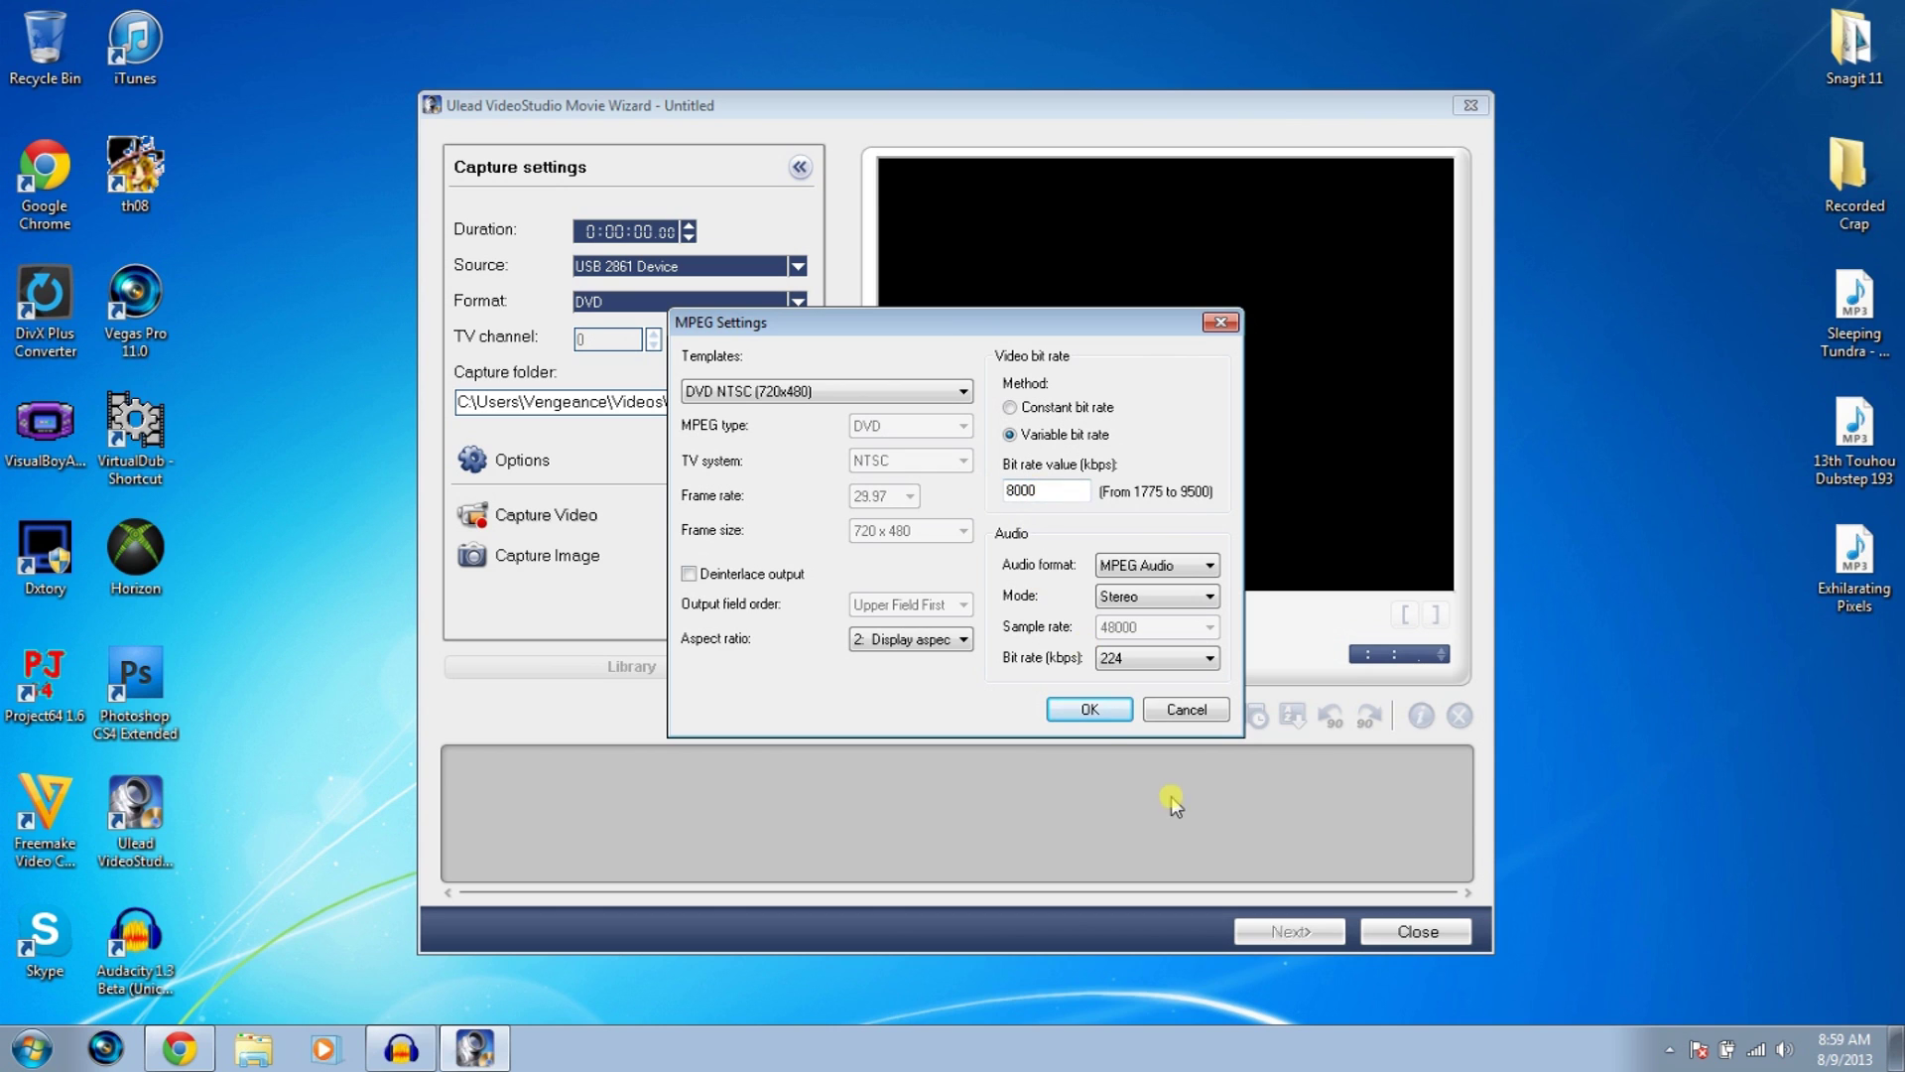
pyautogui.click(1091, 710)
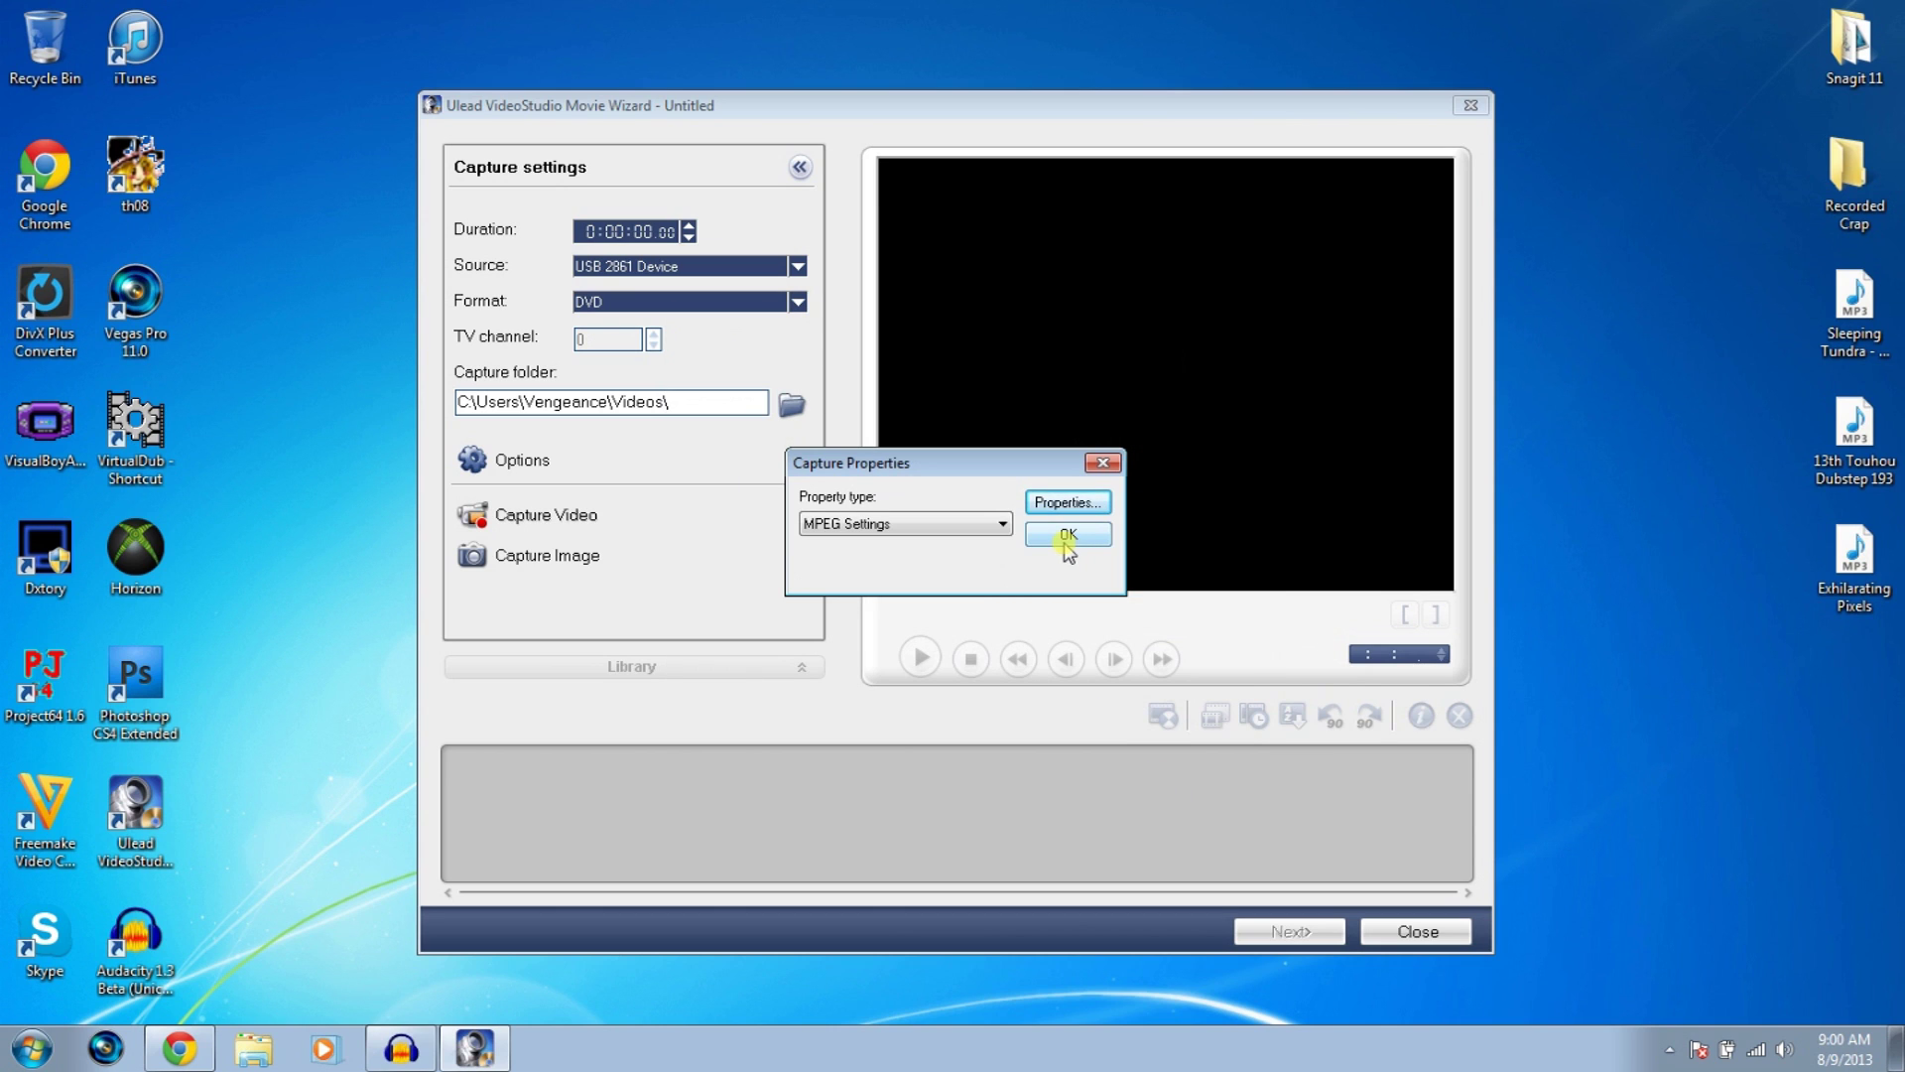
pyautogui.click(1068, 536)
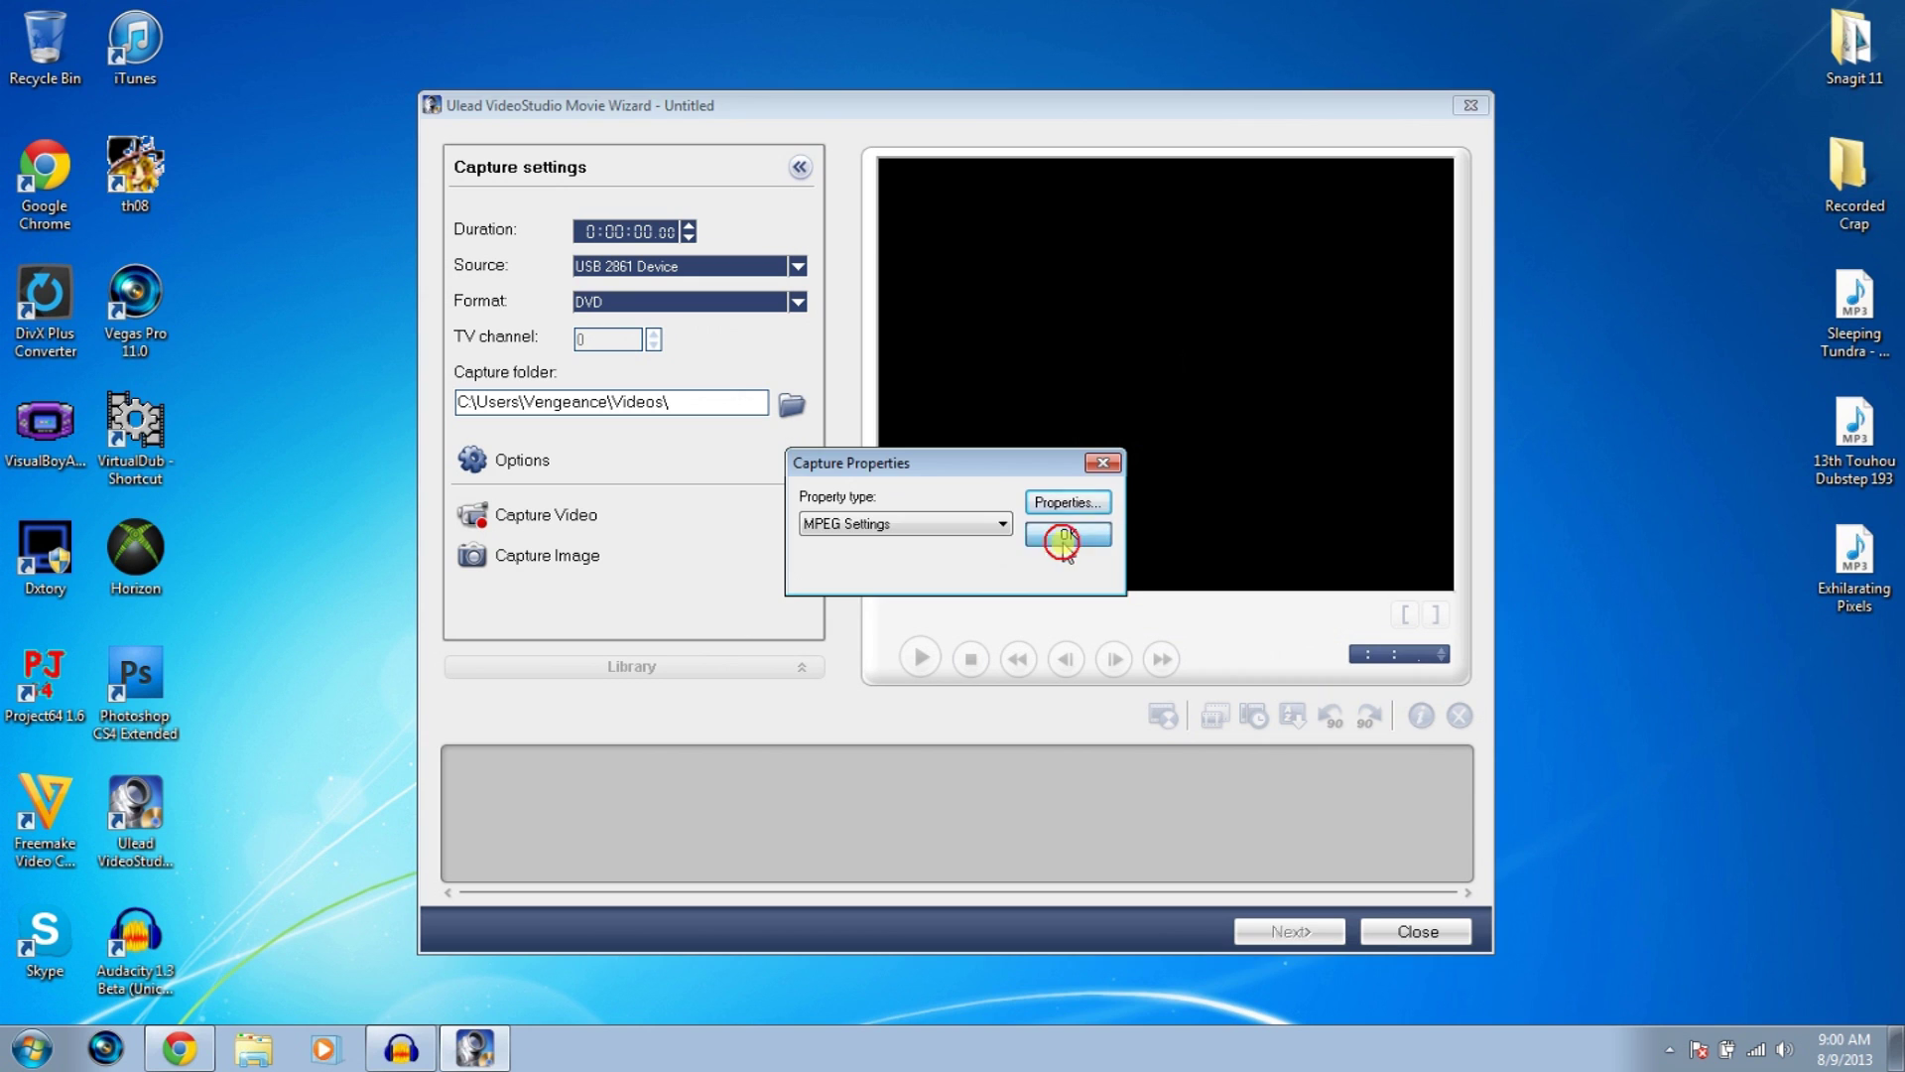
# Review the input source settings, including the audio preview with the USB device, and accept them as they are
pyautogui.click(523, 461)
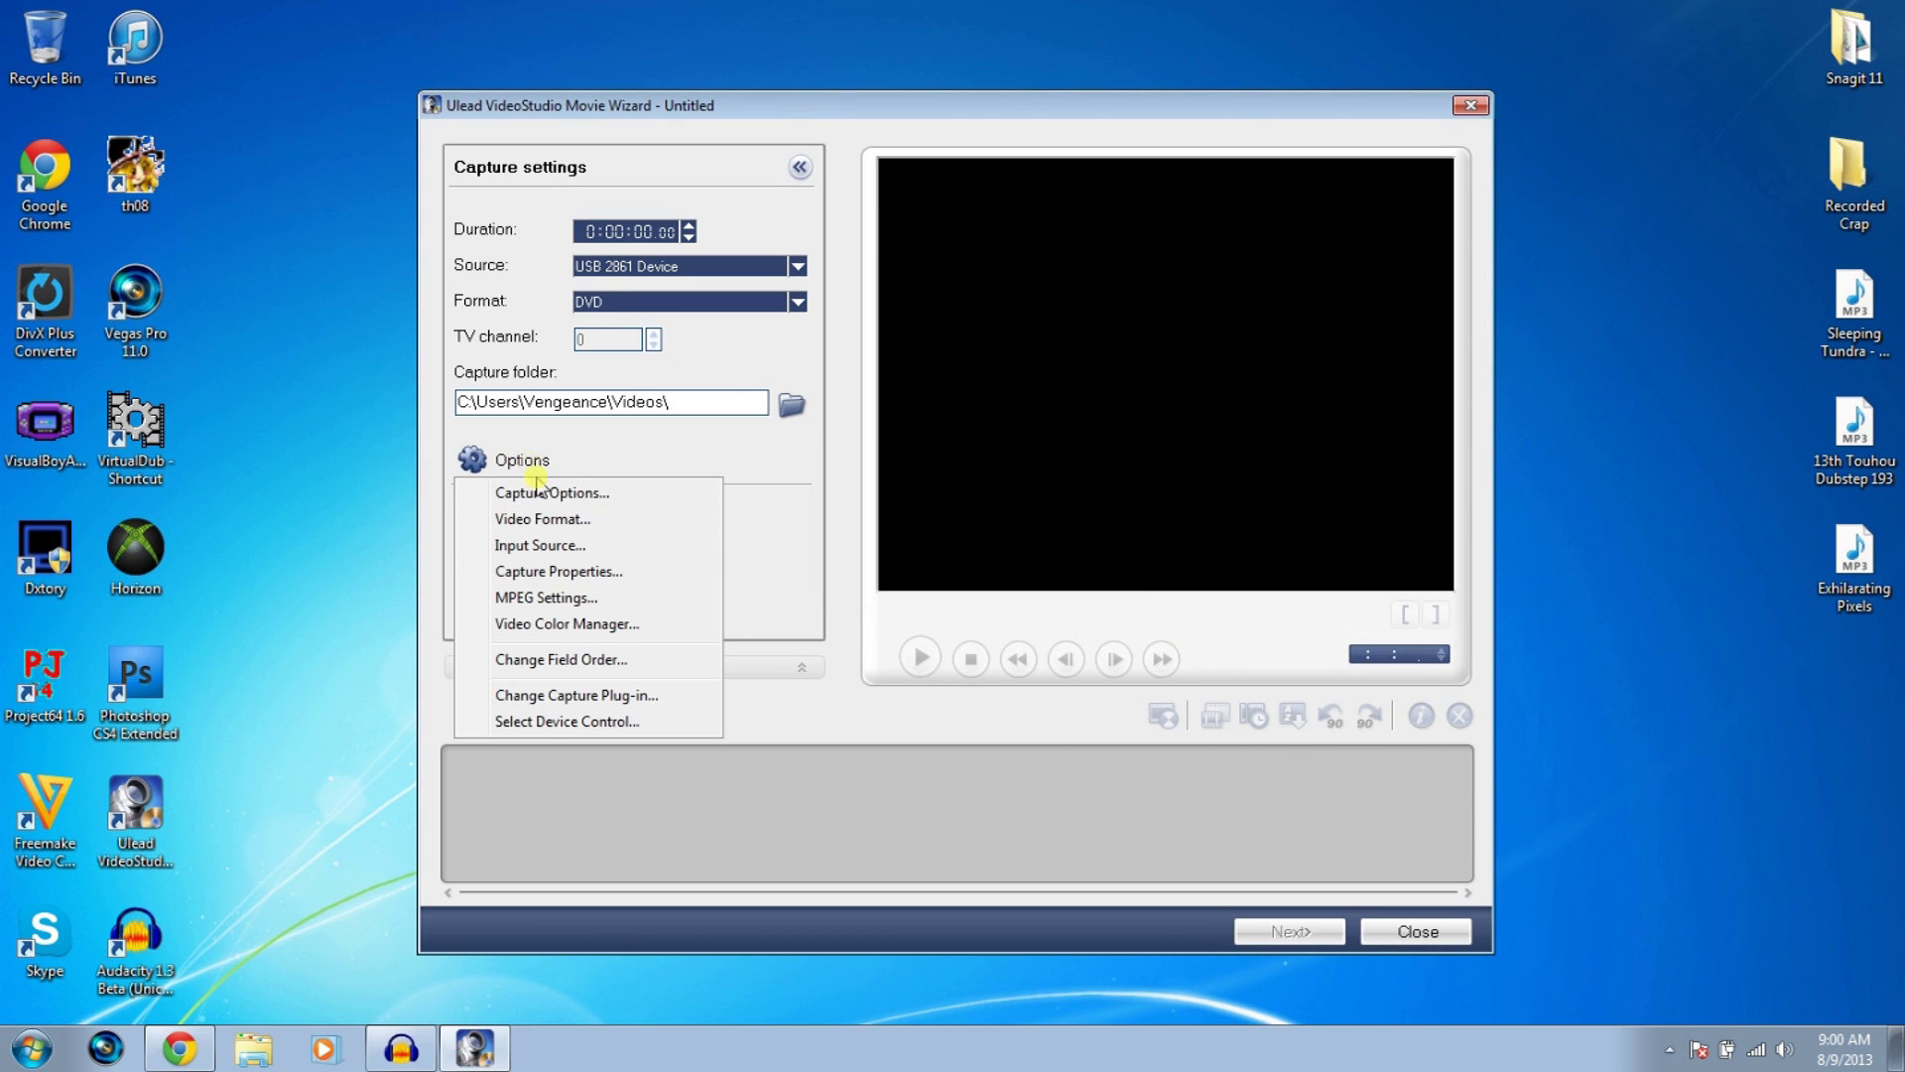
pyautogui.click(544, 544)
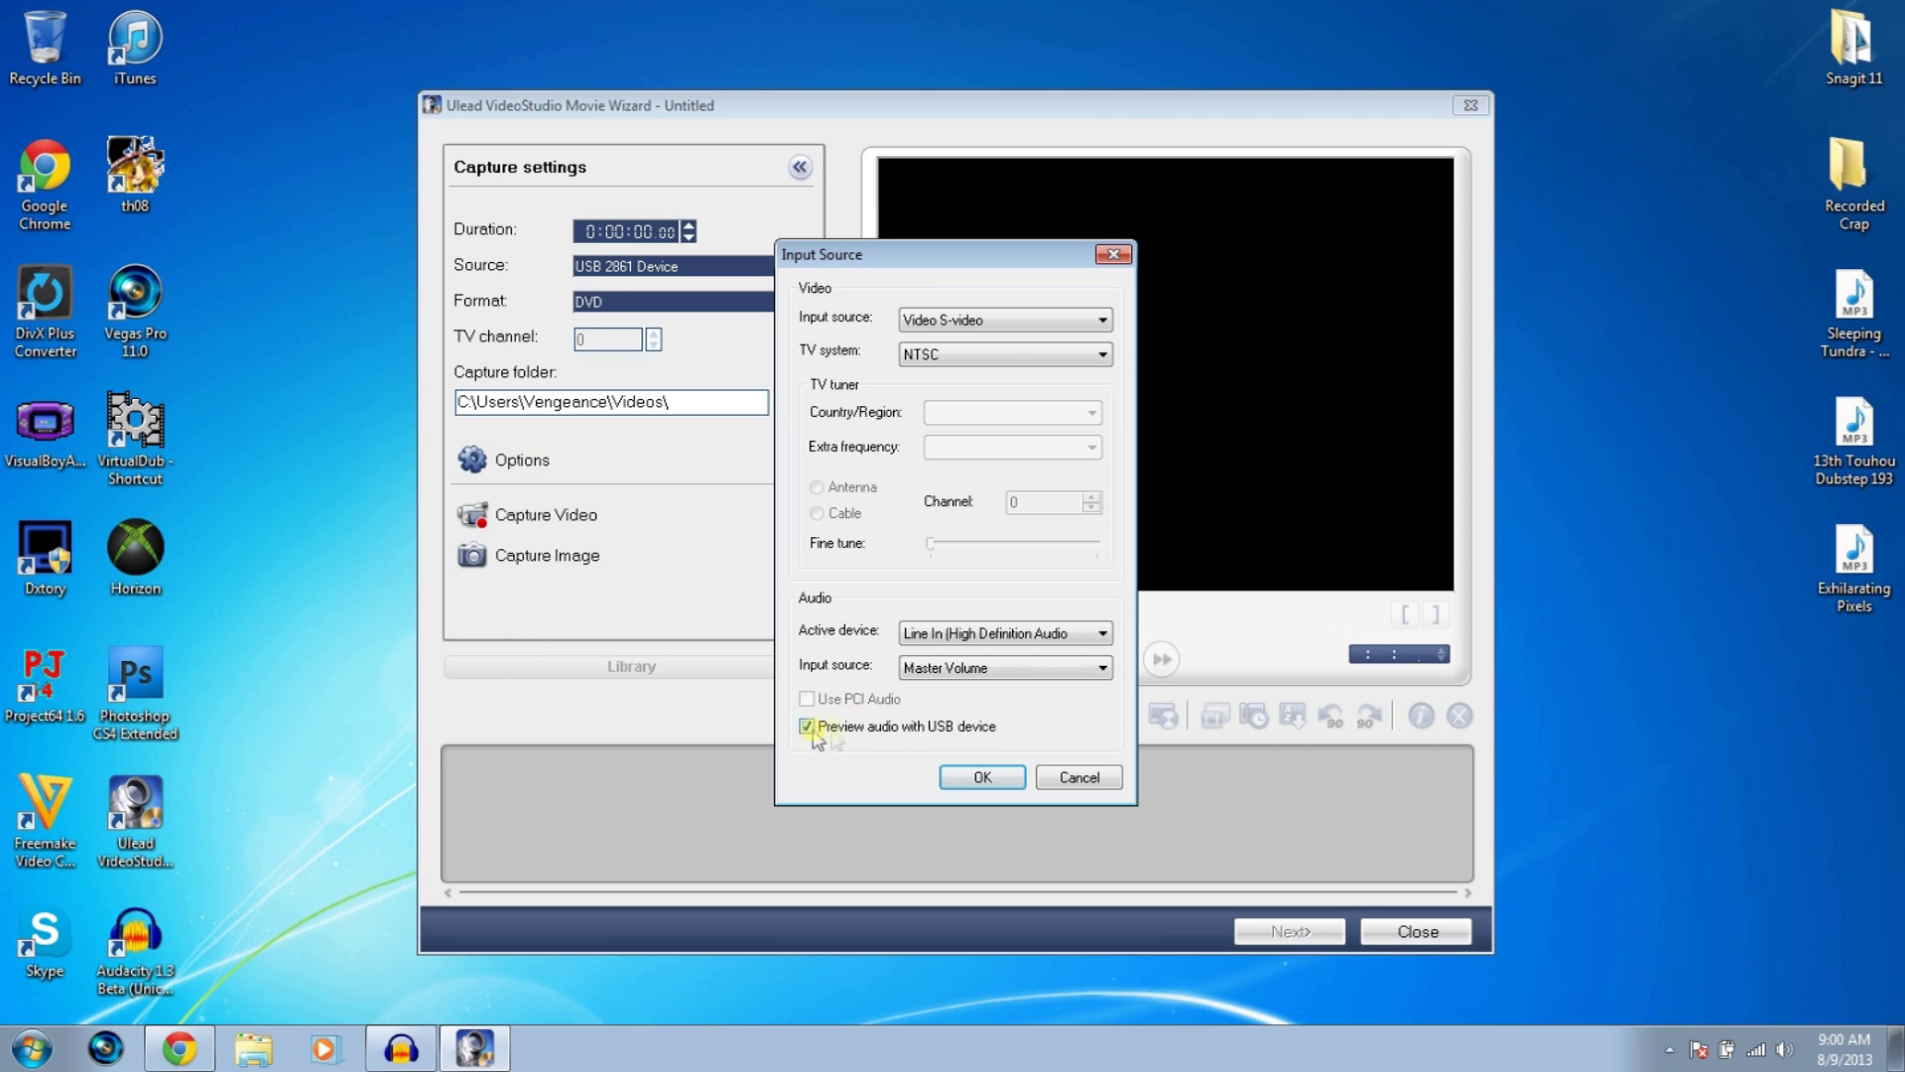
pyautogui.click(955, 776)
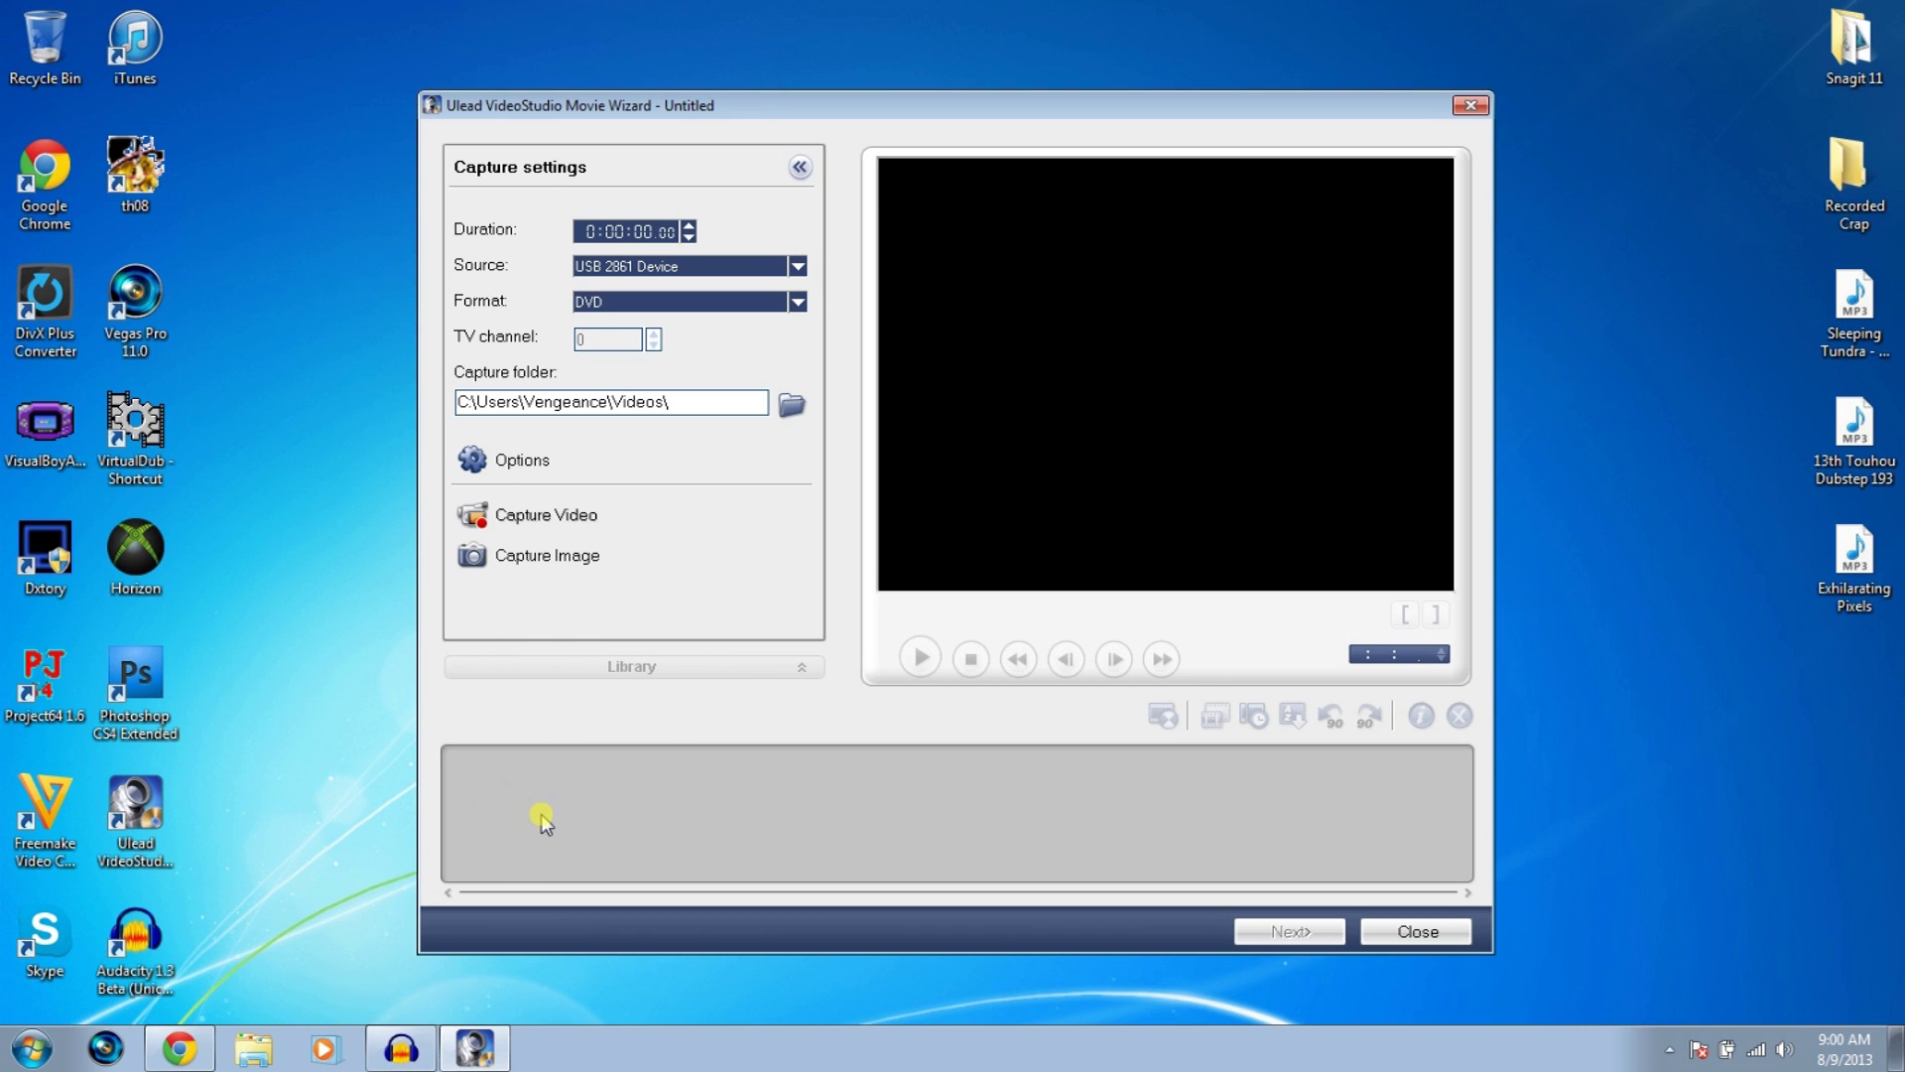
# Turn off the audio preview with the USB device in the input source settings and accept the change
pyautogui.click(494, 466)
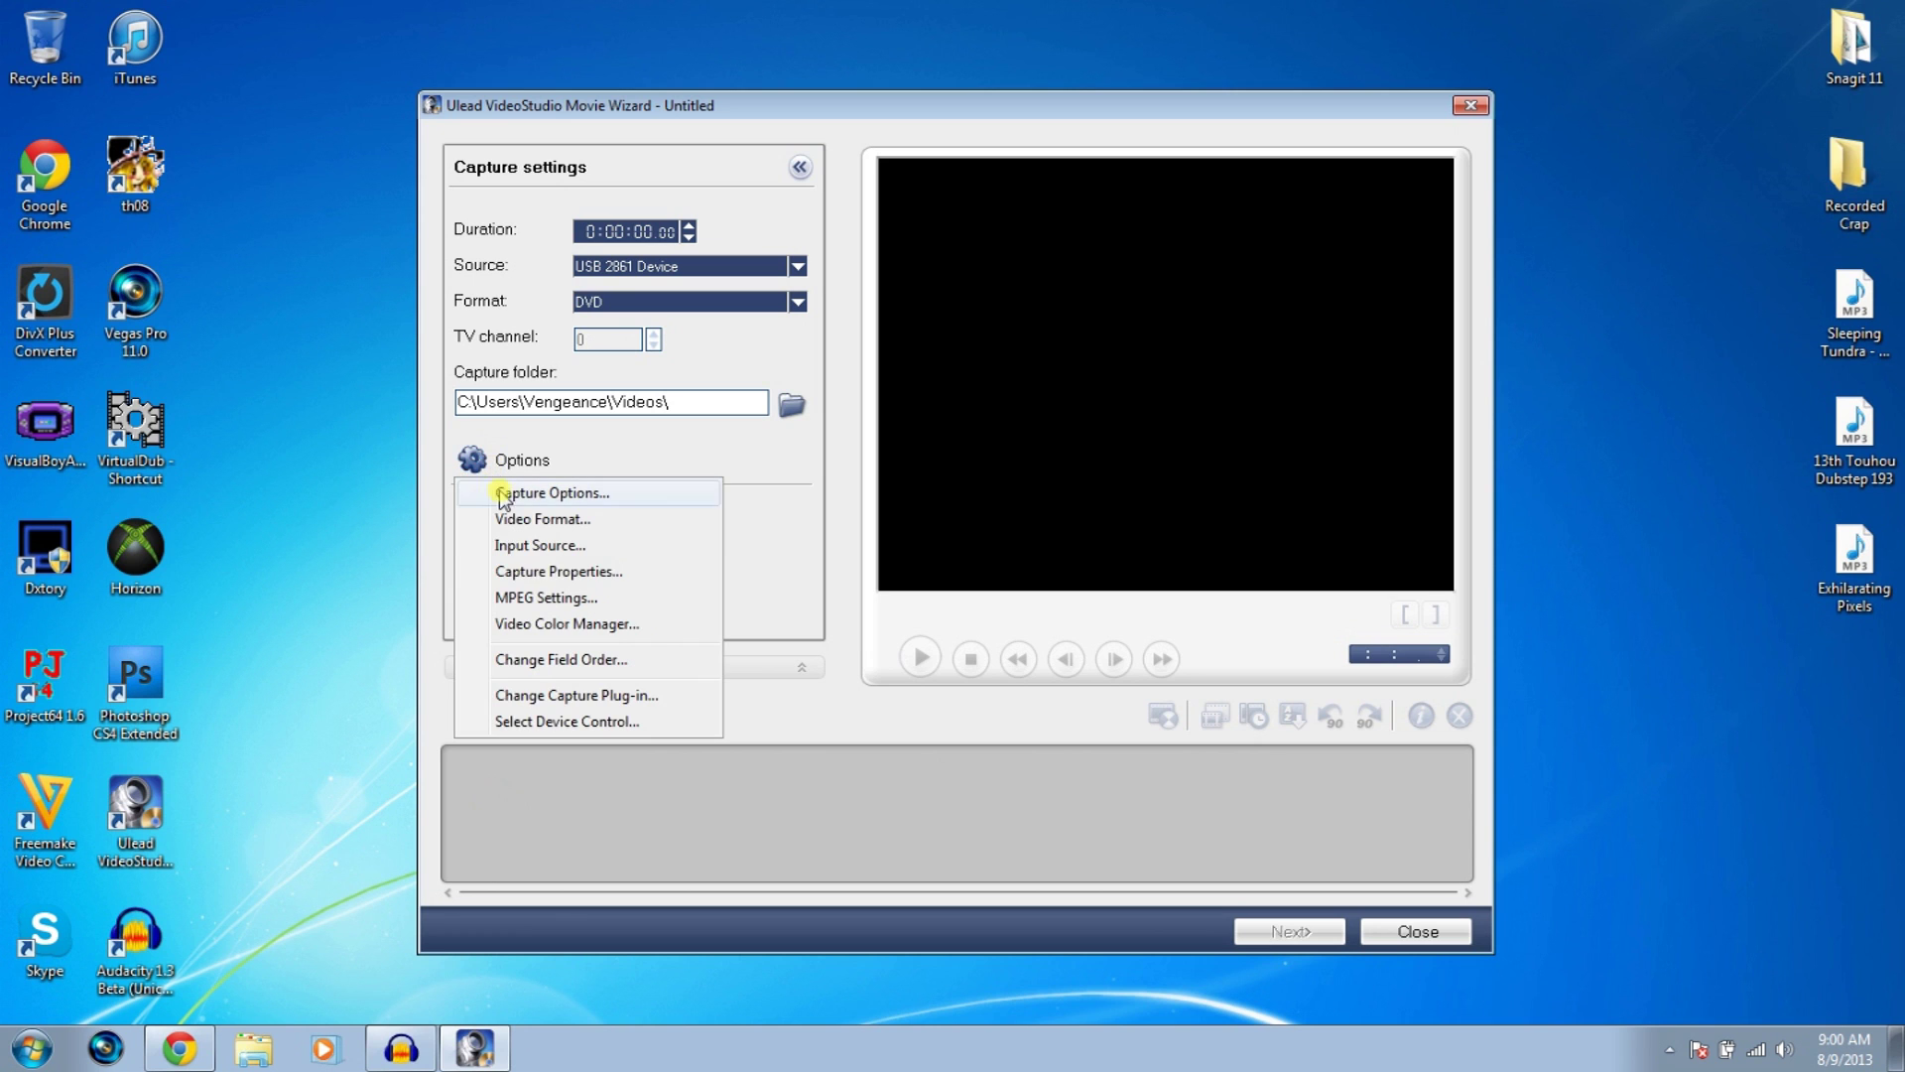
pyautogui.click(531, 546)
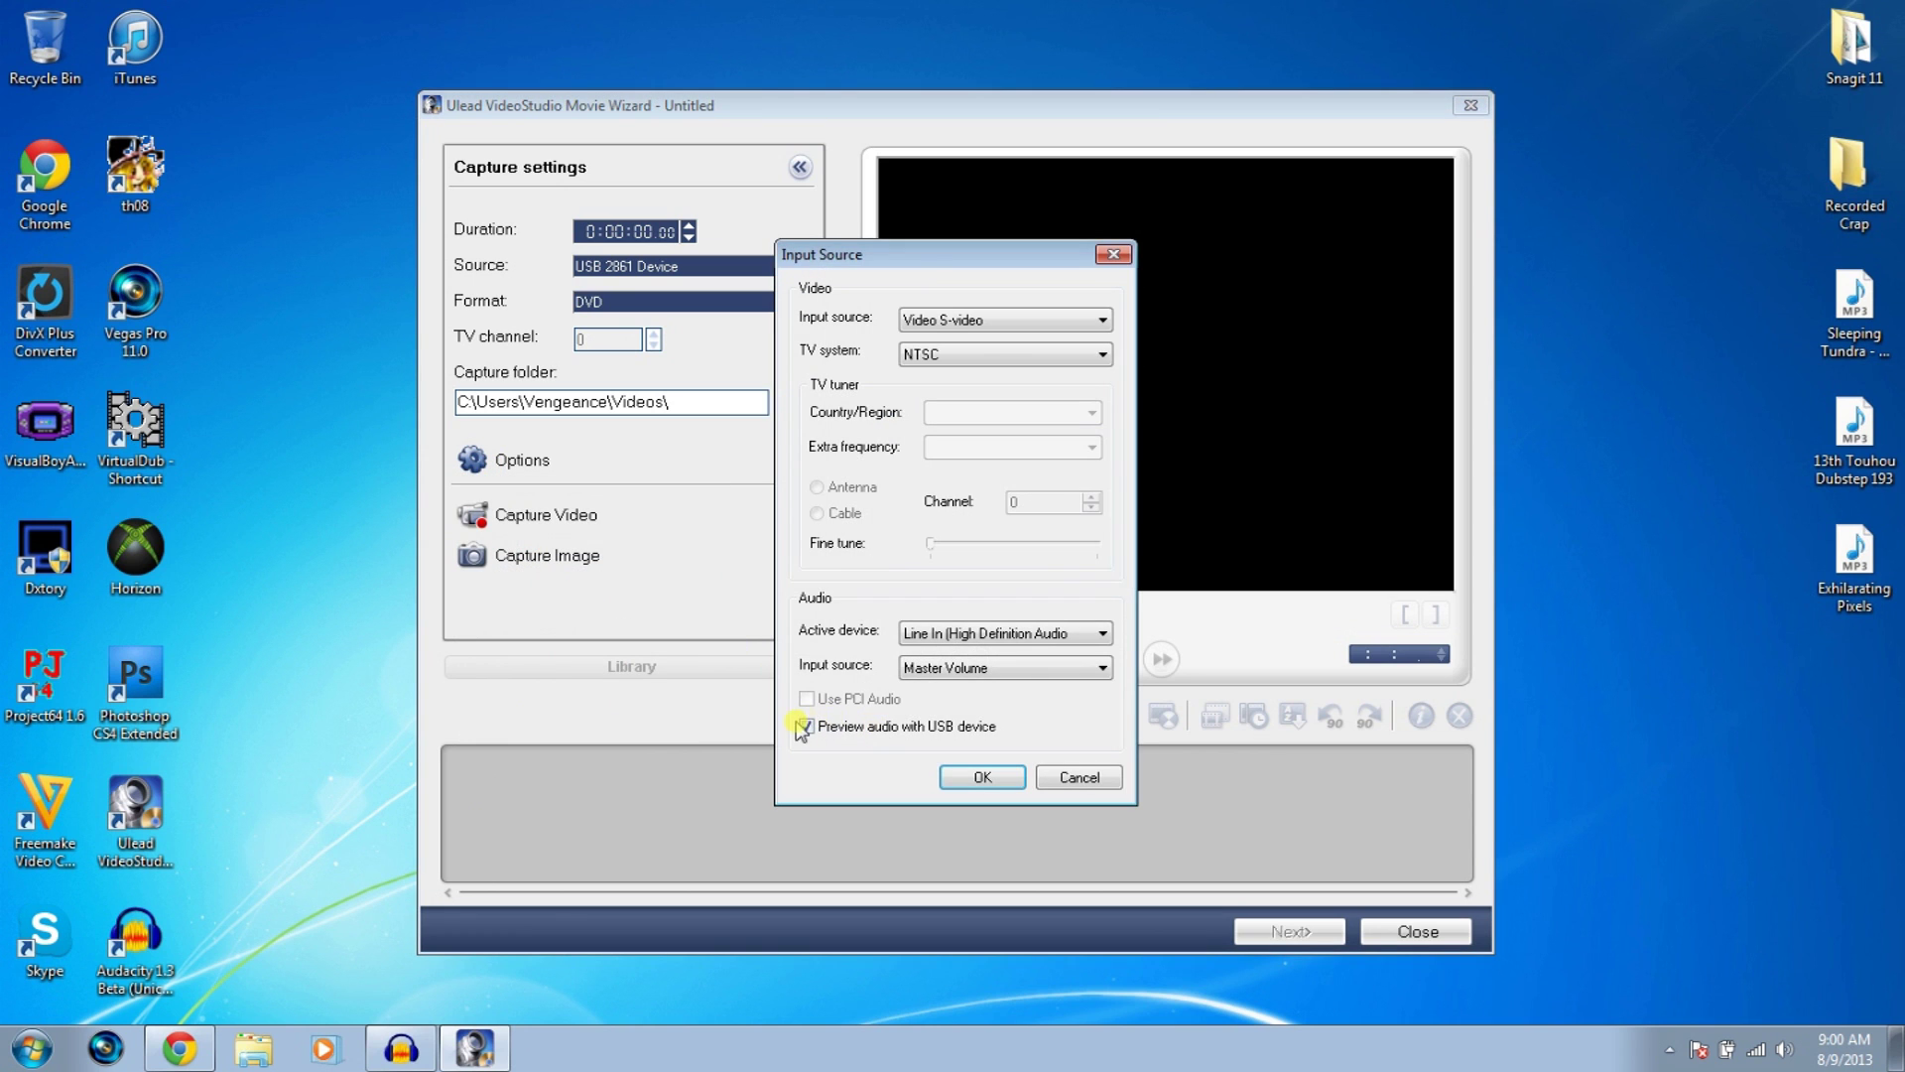
pyautogui.click(804, 727)
pyautogui.click(980, 777)
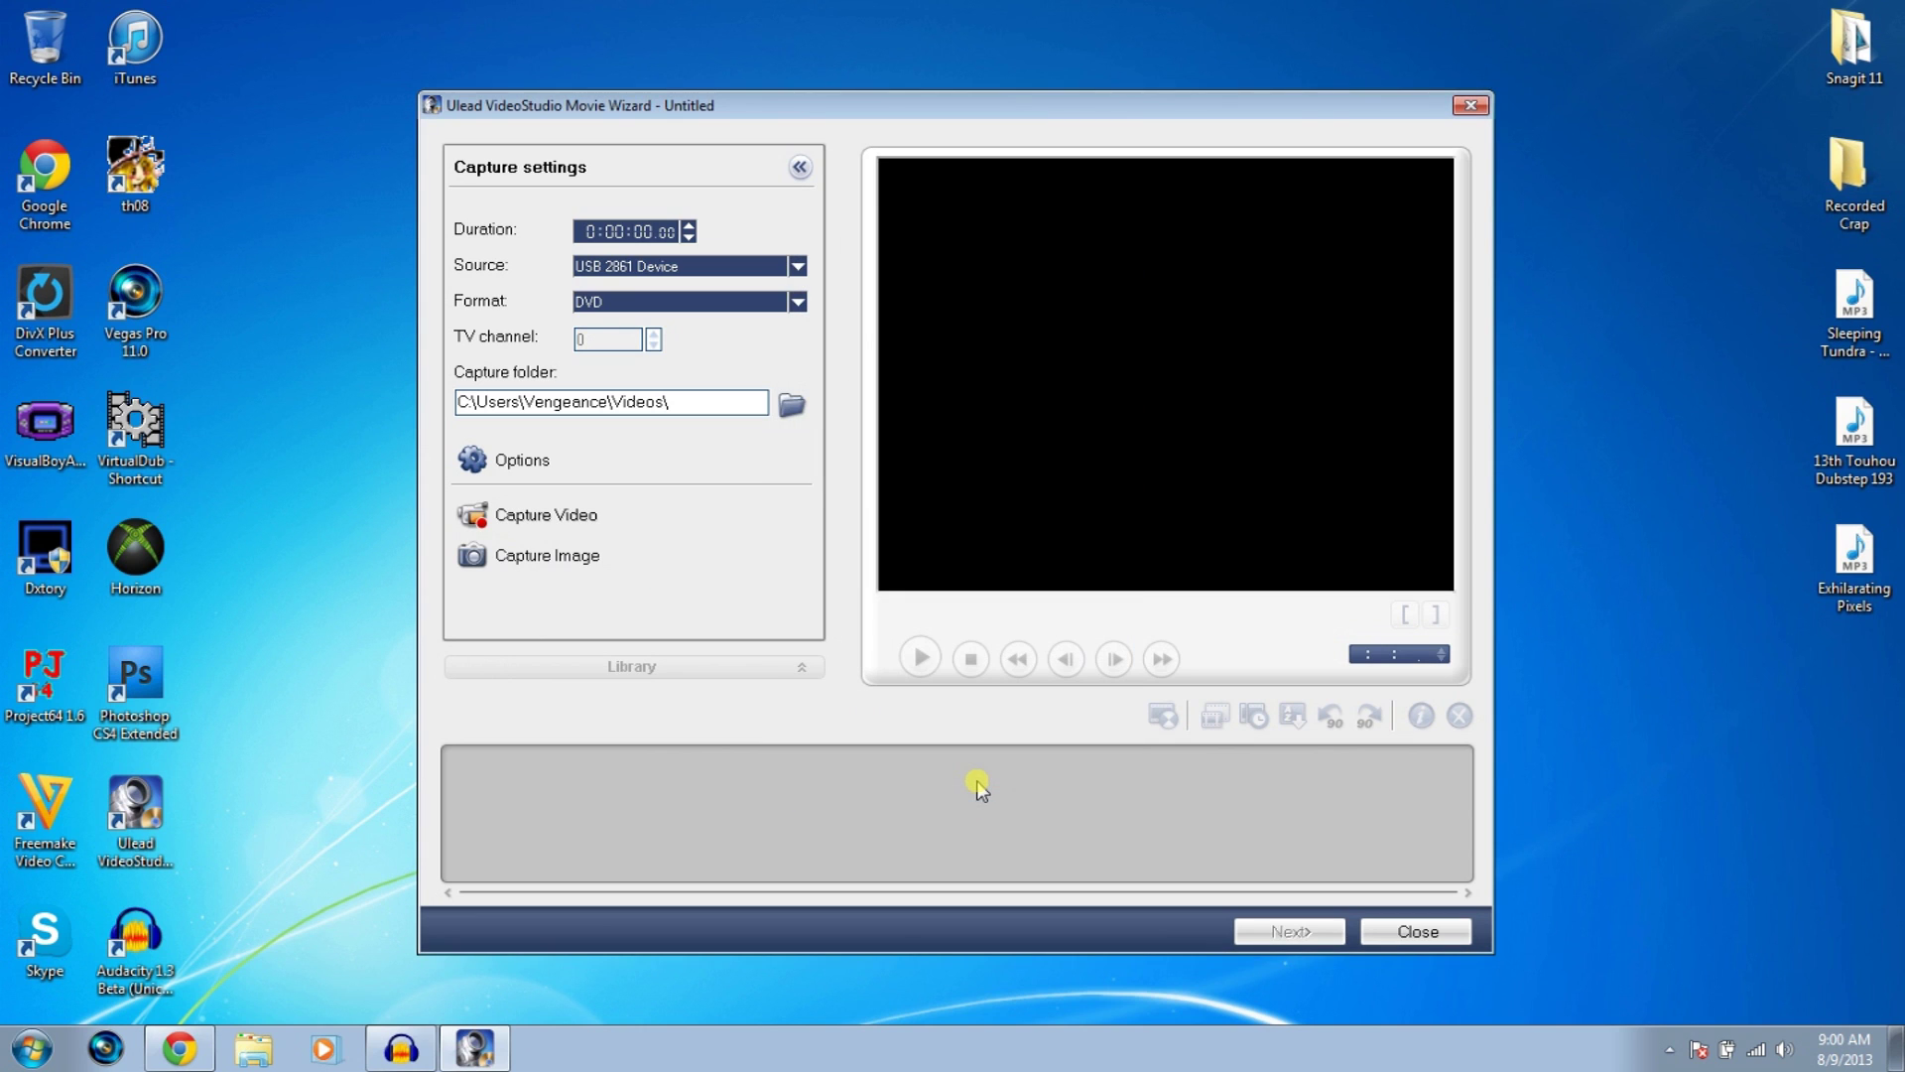